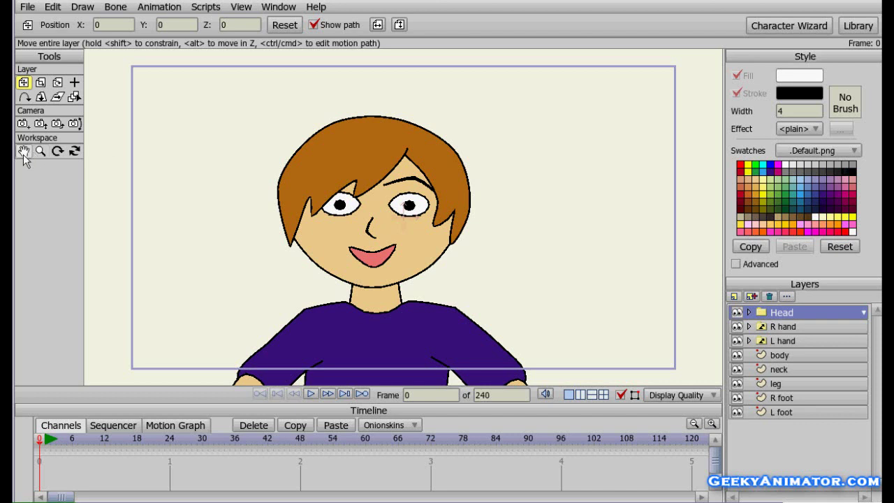
Step: Zoom out and pan the canvas until the whole boy is visible, red shoes included
left_click(41, 151)
left_click_drag(407, 253, 238, 251)
left_click_drag(338, 315, 324, 252)
left_click_drag(378, 289, 367, 241)
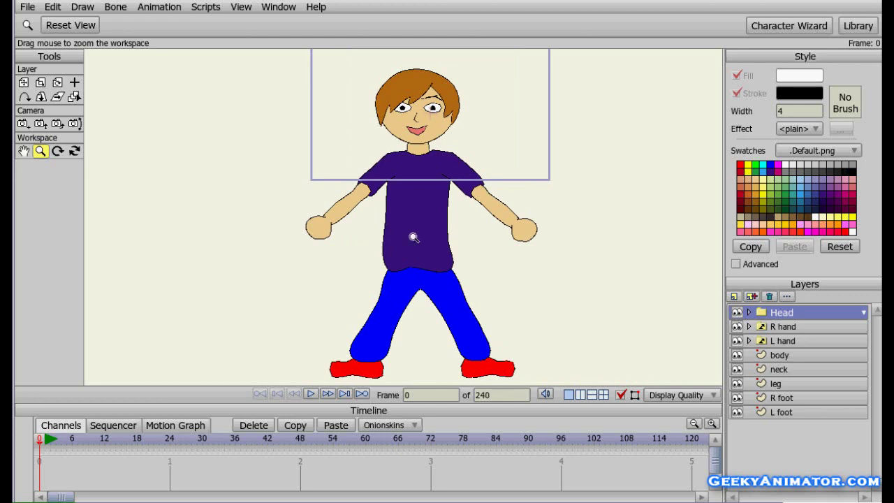
Step: Add a new bone layer and name it 'bone'
left_click(736, 297)
left_click(746, 340)
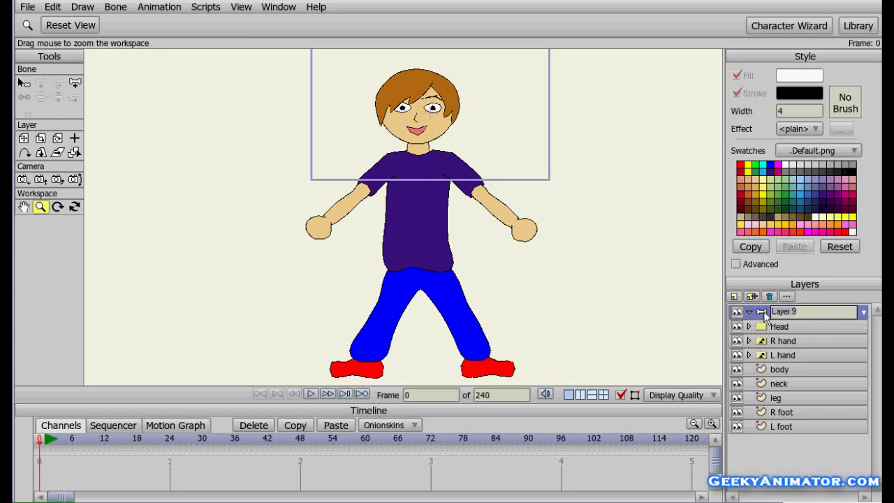
key("BackSpace")
key("BackSpace")
key("BackSpace")
key("BackSpace")
key("BackSpace")
key("BackSpace")
key("BackSpace")
type("bone")
key("Return")
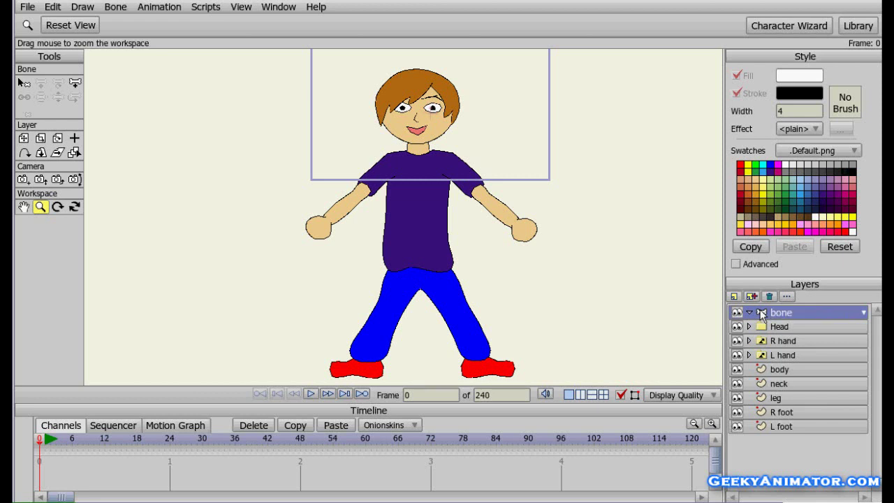
Step: Nest the Head through L foot layers inside the bone layer
left_click(785, 329)
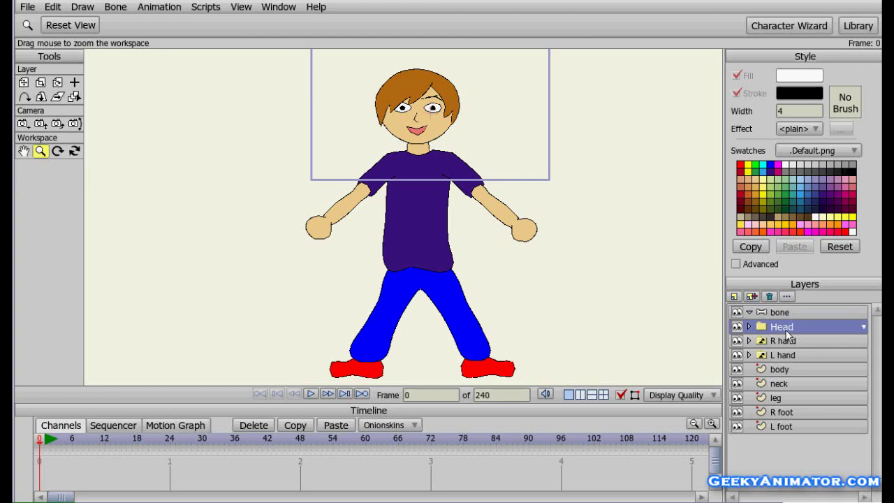
left_click(773, 428, "shift")
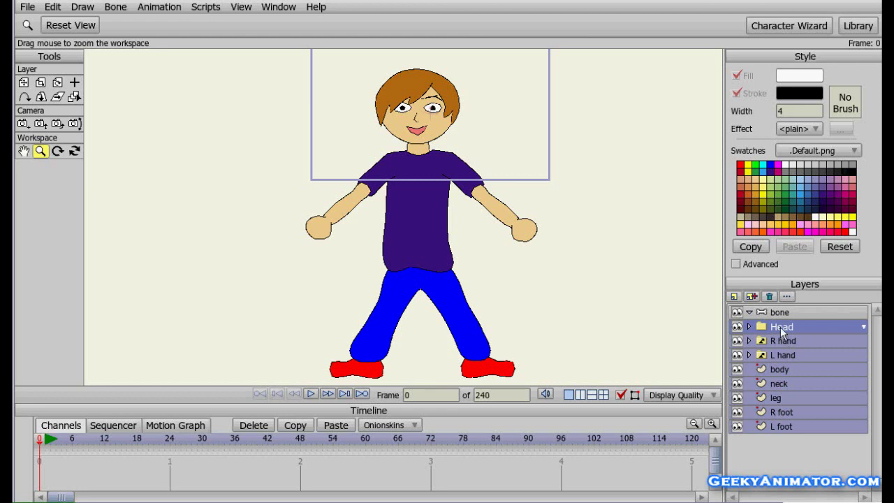
left_click_drag(780, 332, 781, 321)
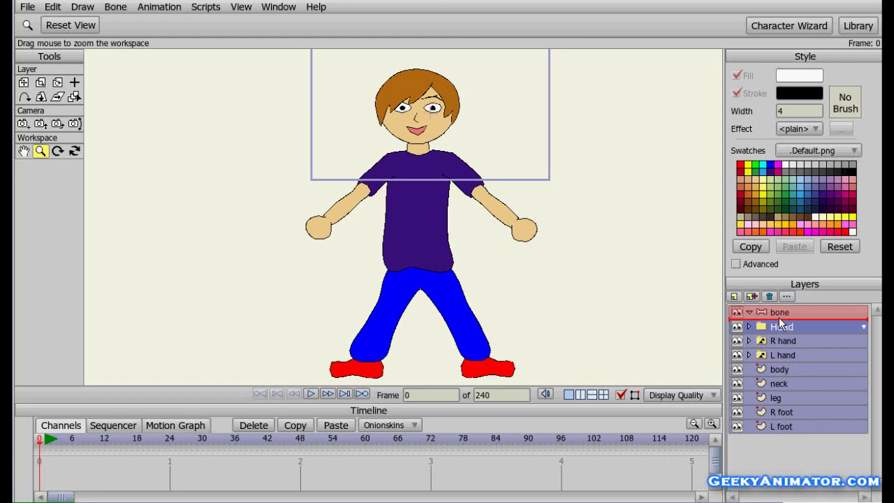
left_click_drag(780, 322, 778, 317)
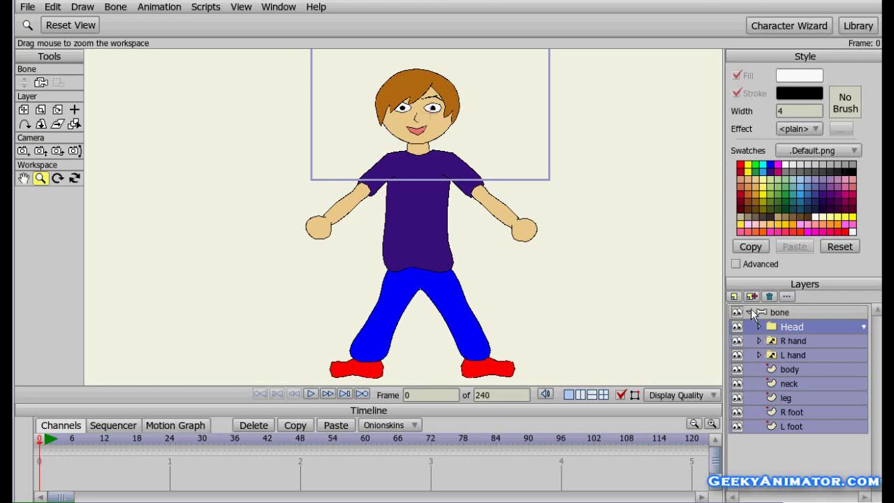
left_click(749, 310)
left_click(749, 311)
left_click(749, 312)
left_click(749, 311)
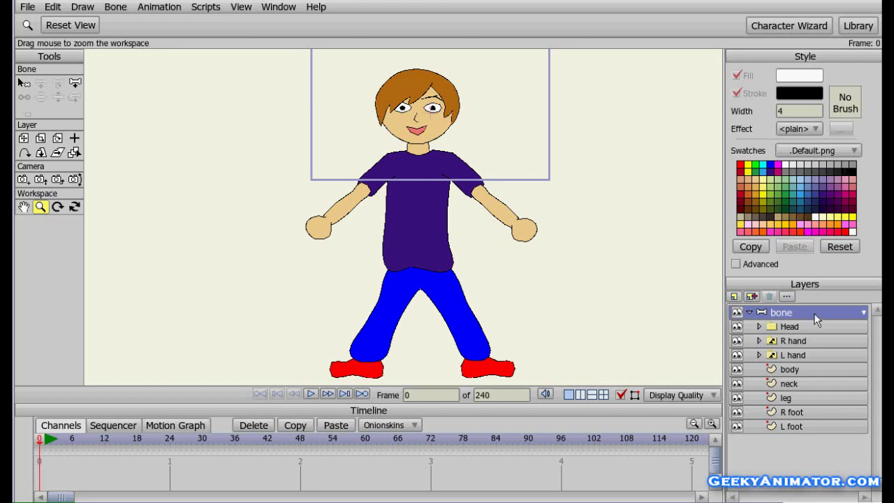
Step: Draw bones up the torso from the lower body to the neck, then zoom in on the torso
left_click(75, 84)
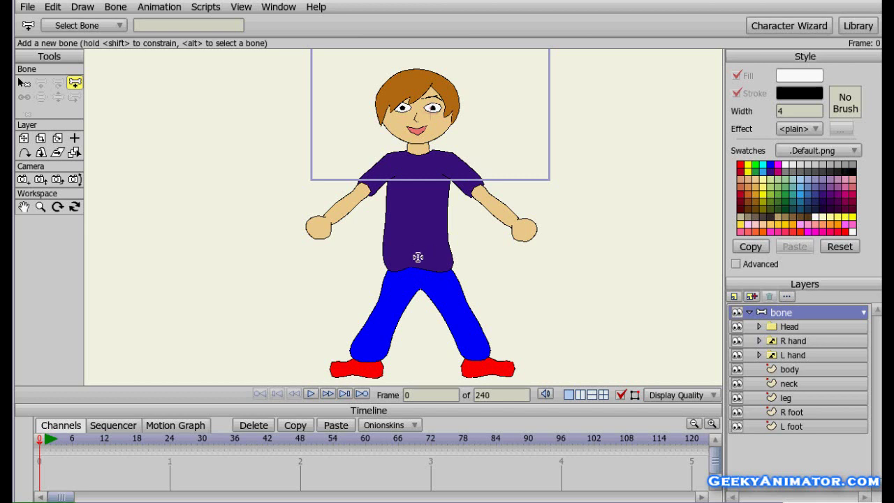
left_click_drag(418, 257, 417, 138)
left_click(418, 198)
left_click(40, 207)
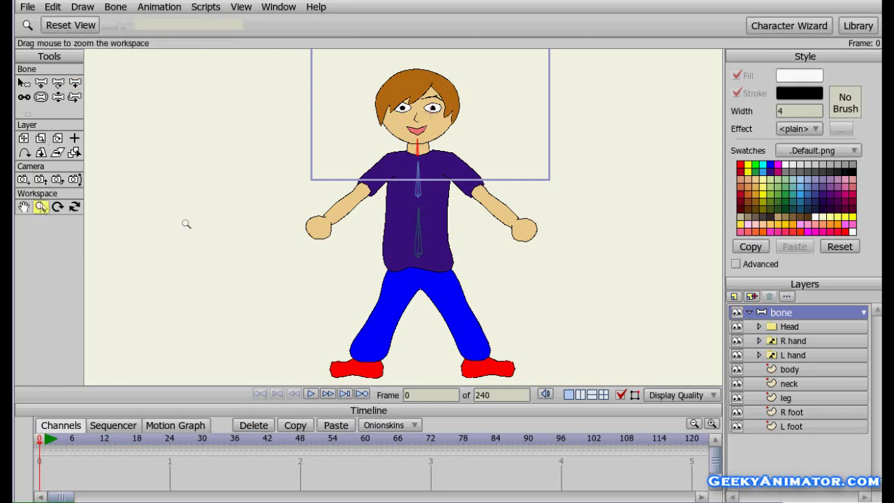
left_click_drag(440, 282, 516, 319)
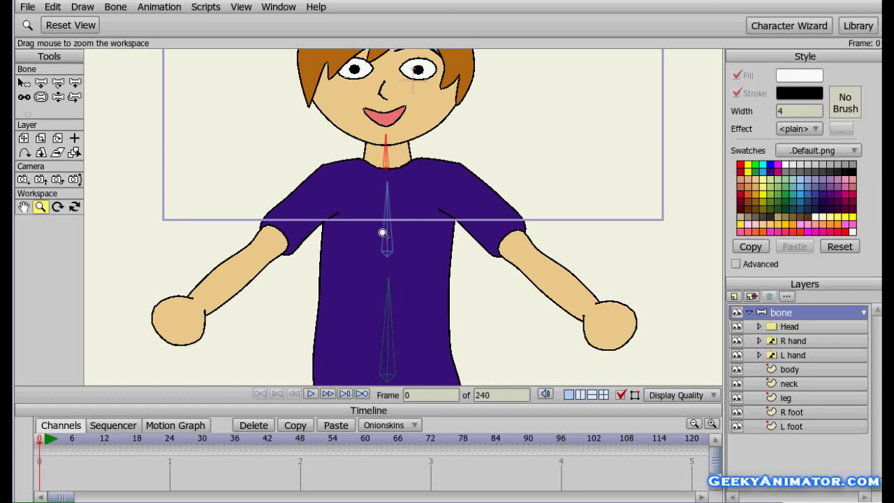
Step: From the chest spine bone, add a shoulder bone and an upper-arm bone down one arm
left_click(23, 83)
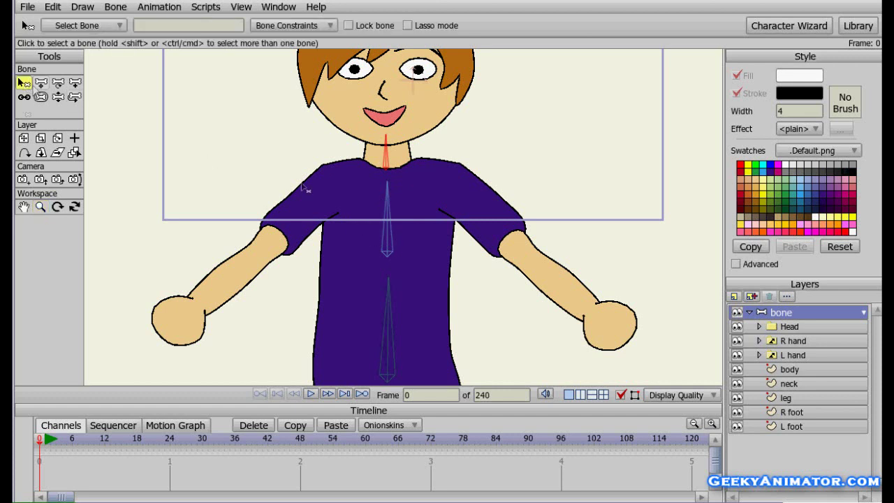
left_click(389, 234)
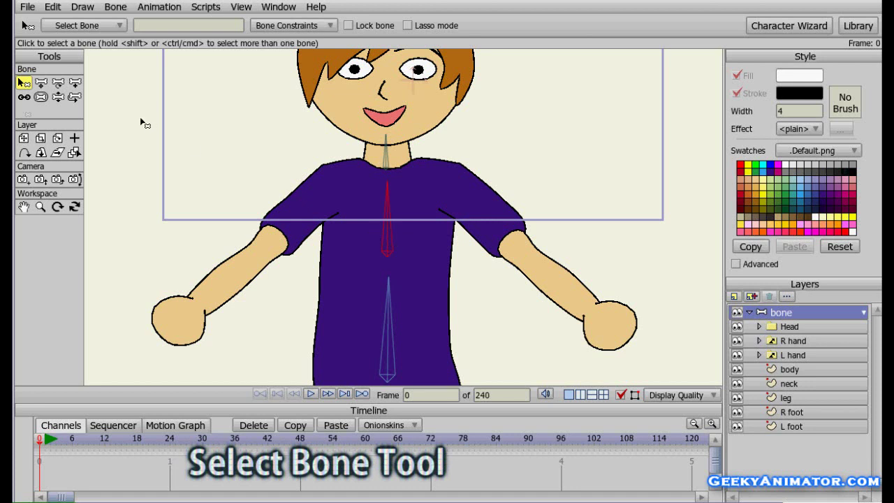
left_click(75, 83)
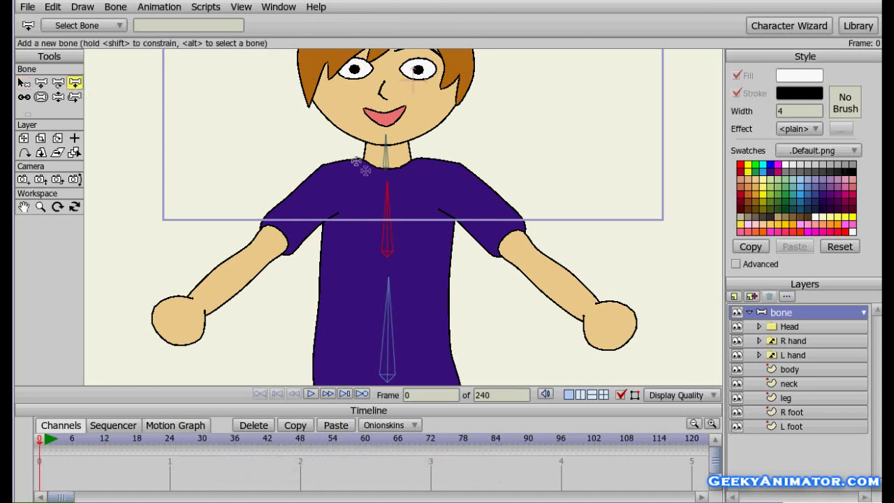
left_click_drag(404, 179, 451, 182)
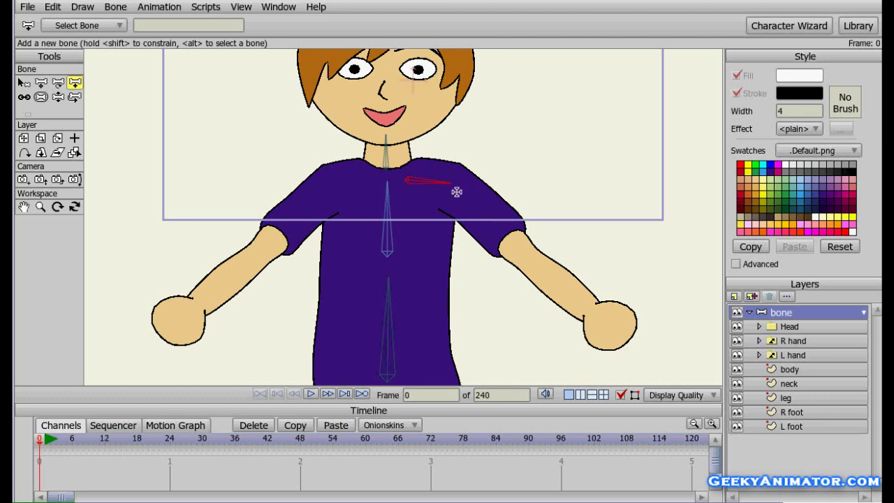
left_click_drag(456, 191, 623, 338)
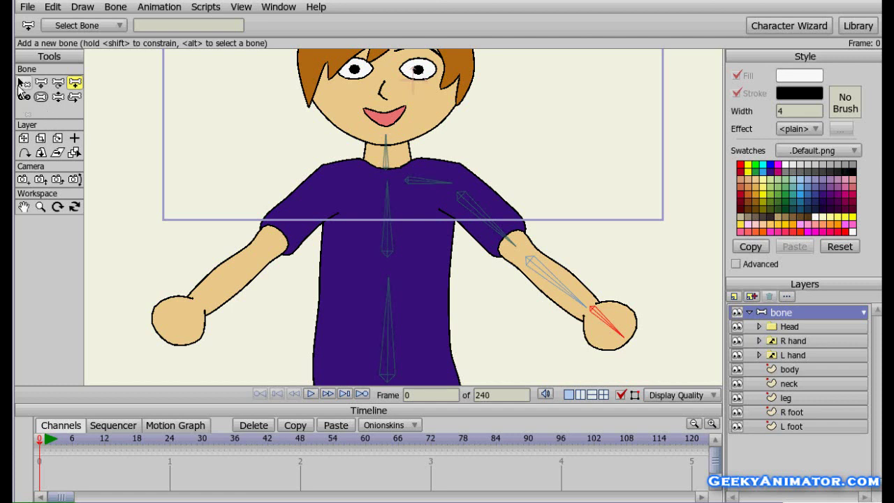
Step: Branch a second shoulder bone from the central body bone toward the other arm
left_click(23, 83)
left_click(390, 226)
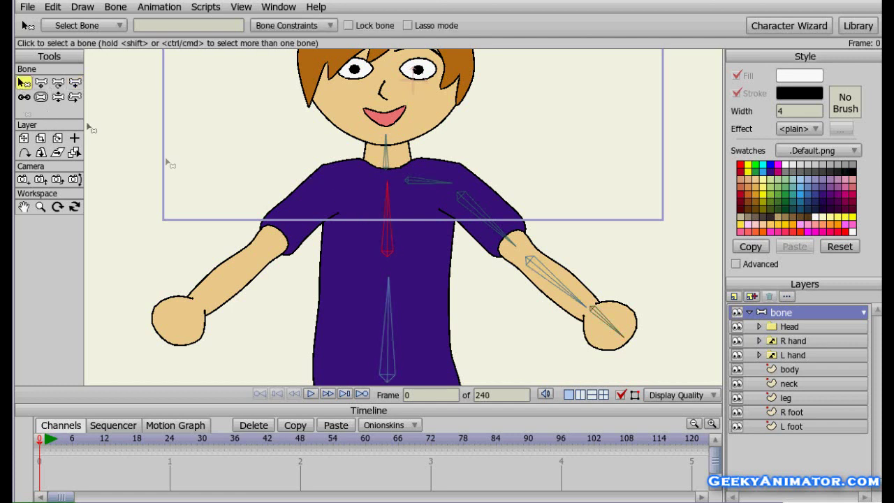
left_click(73, 84)
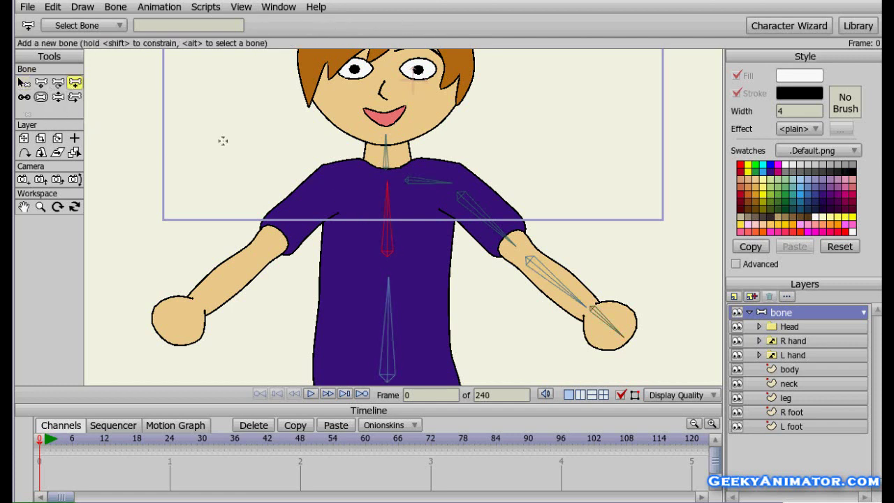
left_click(373, 181)
left_click_drag(373, 180, 161, 332)
left_click_drag(314, 329, 288, 189)
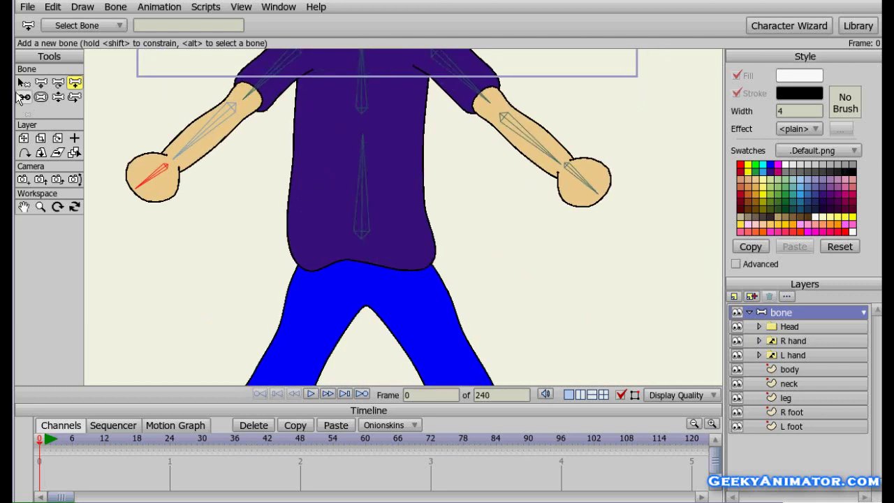
Step: Add a thigh bone down the left leg from the lower spine bone
left_click(23, 82)
left_click(362, 208)
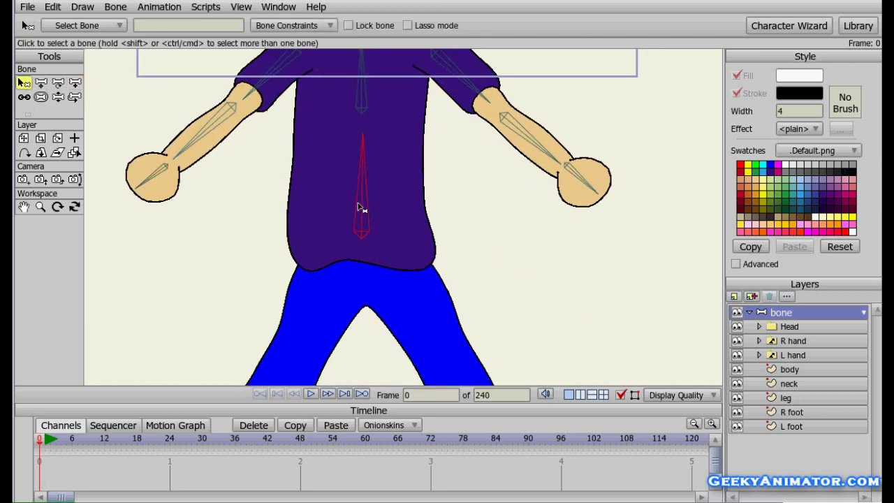
left_click(75, 83)
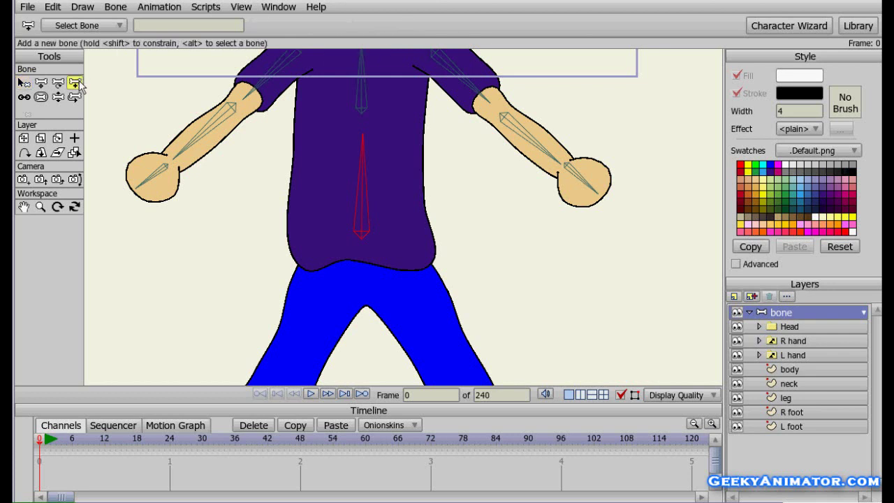
left_click_drag(189, 230, 194, 104)
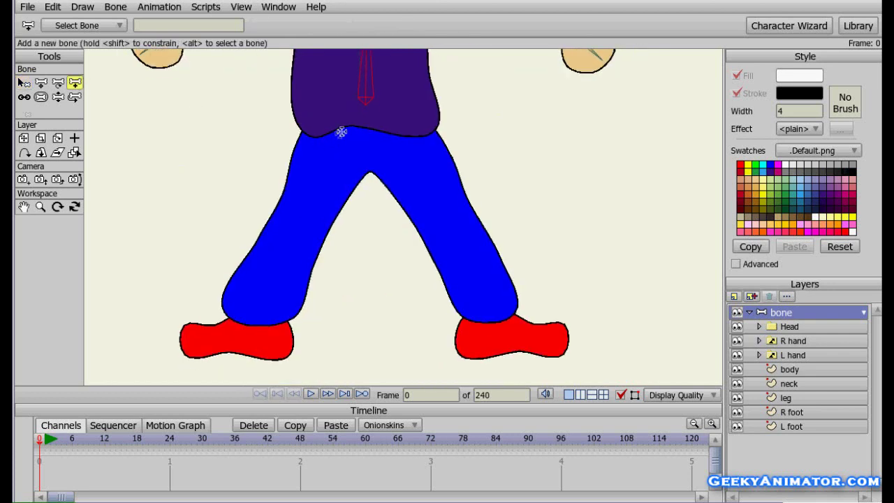
mouse_move(339, 132)
left_mouse_down()
mouse_move(299, 200)
mouse_move(260, 306)
left_mouse_up()
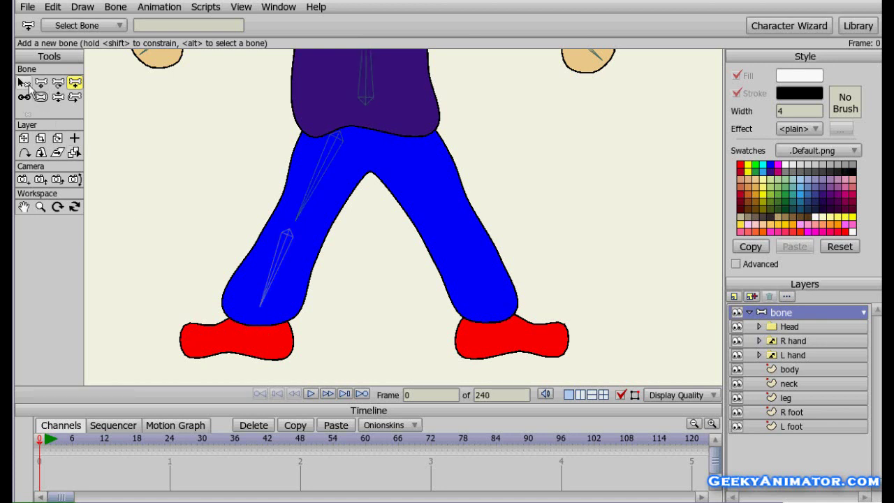
Step: Add a thigh bone down the right leg from the lower spine bone
left_click(25, 83)
left_click(366, 84)
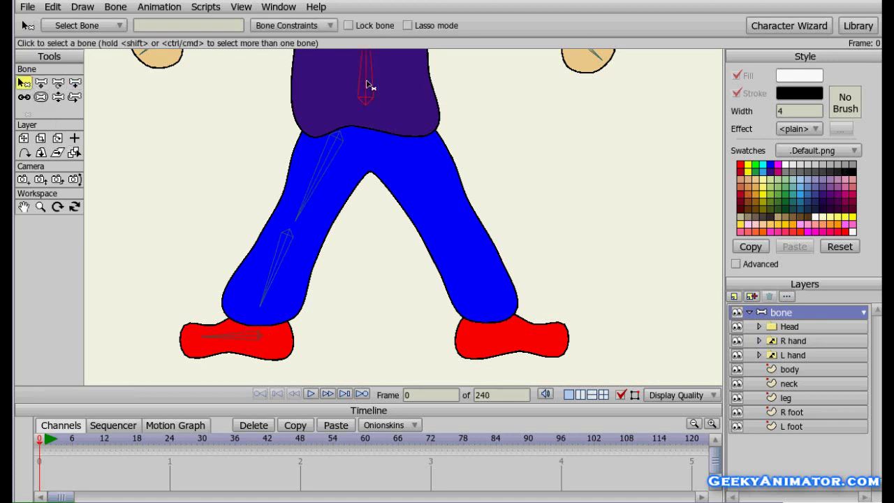
left_click(74, 82)
left_click_drag(402, 136, 485, 315)
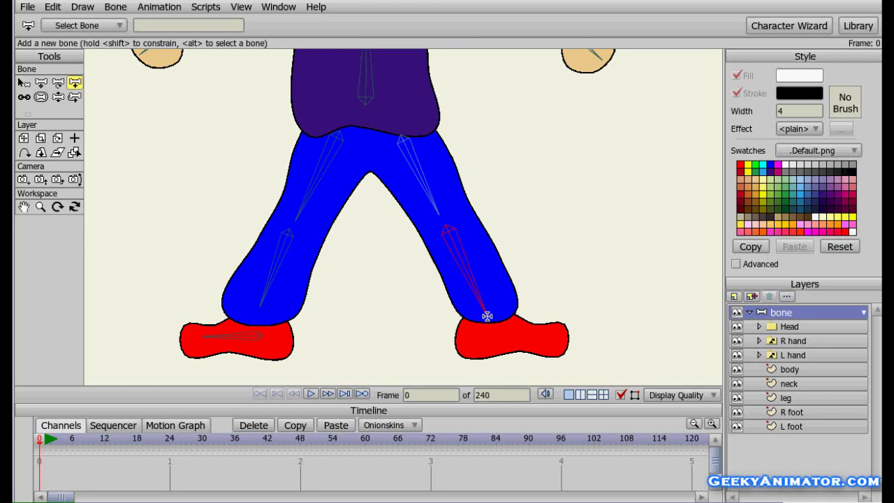
left_click(483, 333)
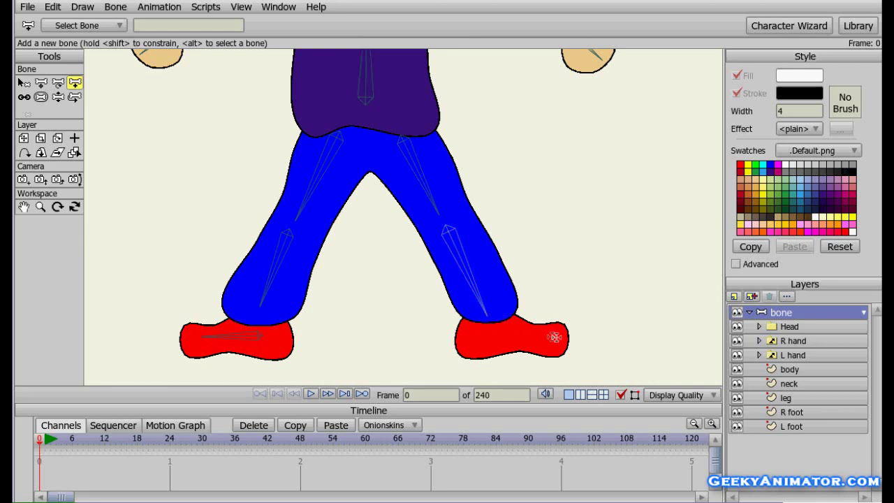
Step: Add a head bone from the neck bone, running from the mouth to the top of the head
left_click_drag(414, 187, 429, 326)
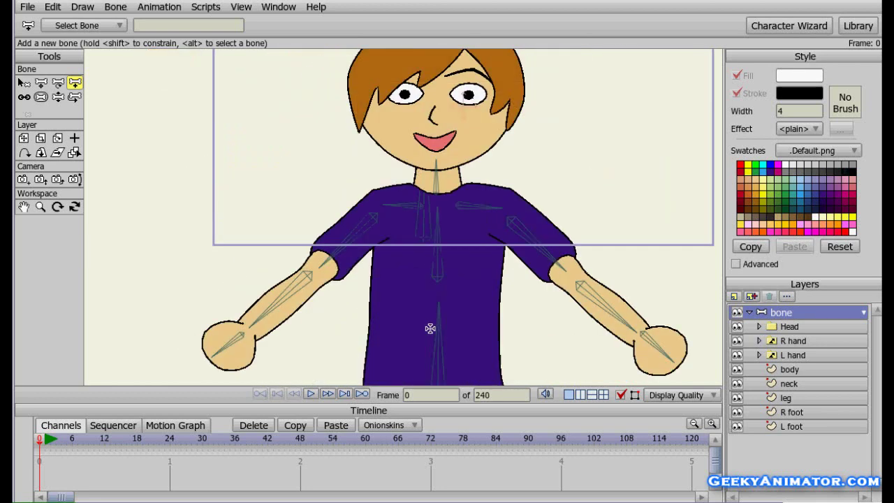
left_click(24, 83)
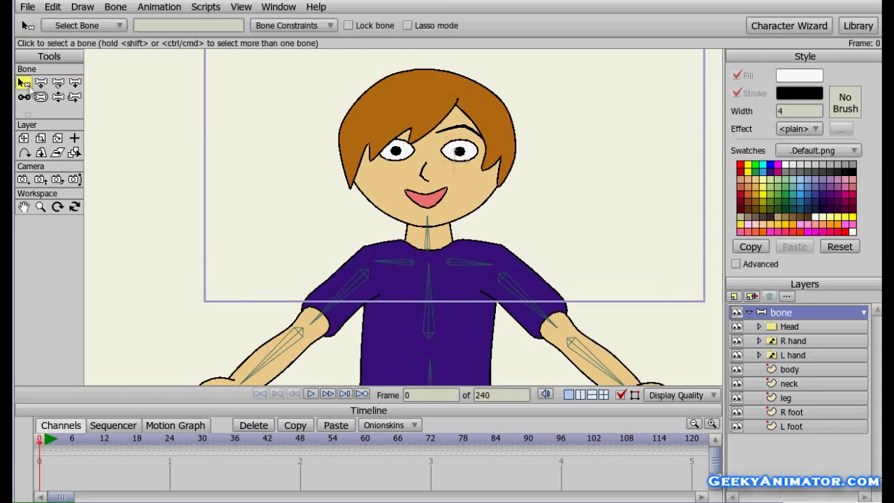
left_click(428, 241)
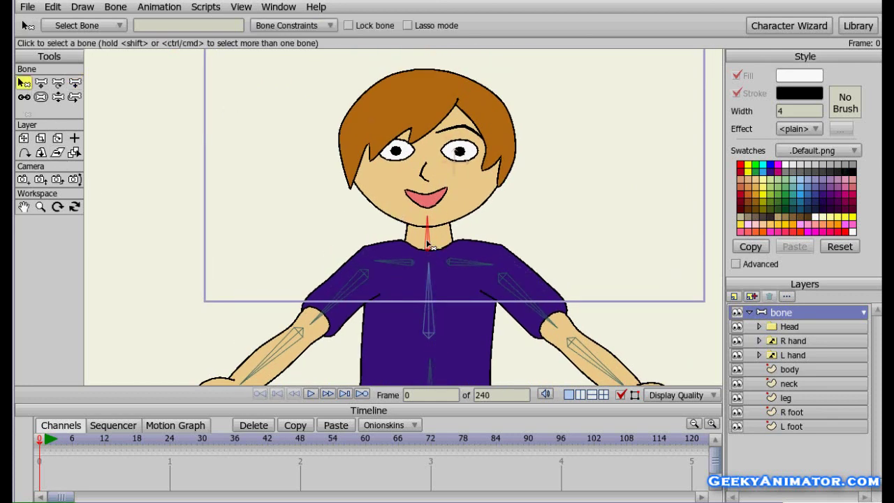
left_click(75, 84)
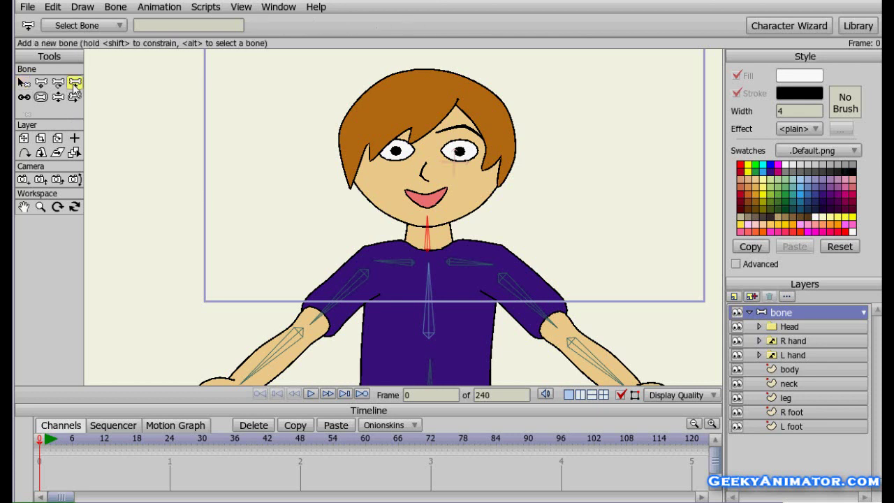
left_click_drag(428, 206, 432, 83)
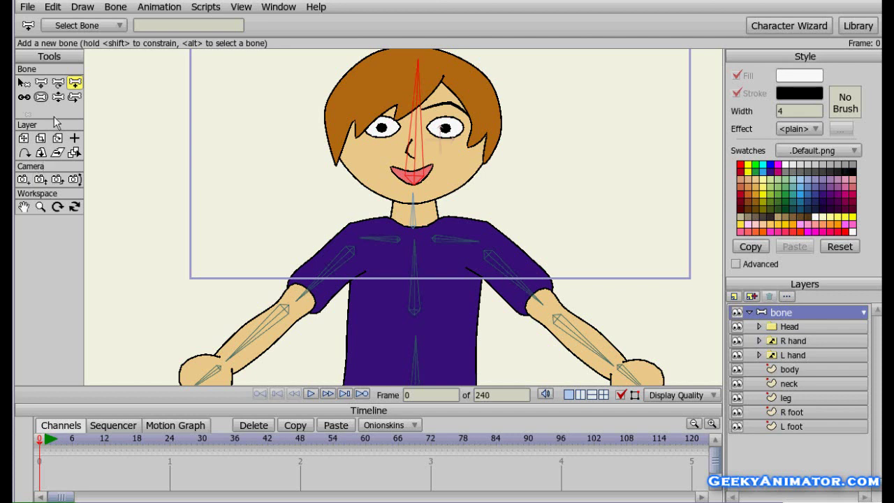
left_click(58, 96)
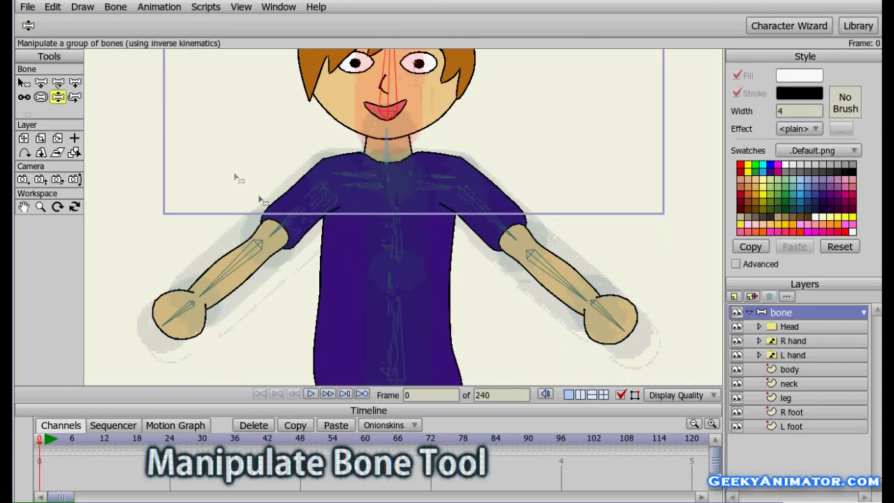
Step: Swing the arm, left-hand, torso and head bones to test that the artwork follows
left_click_drag(305, 209, 268, 211)
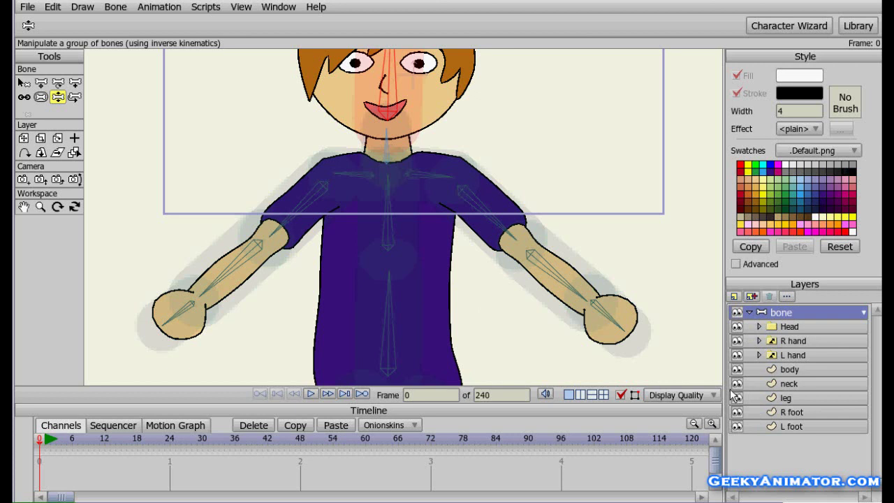
left_click_drag(567, 314, 562, 291)
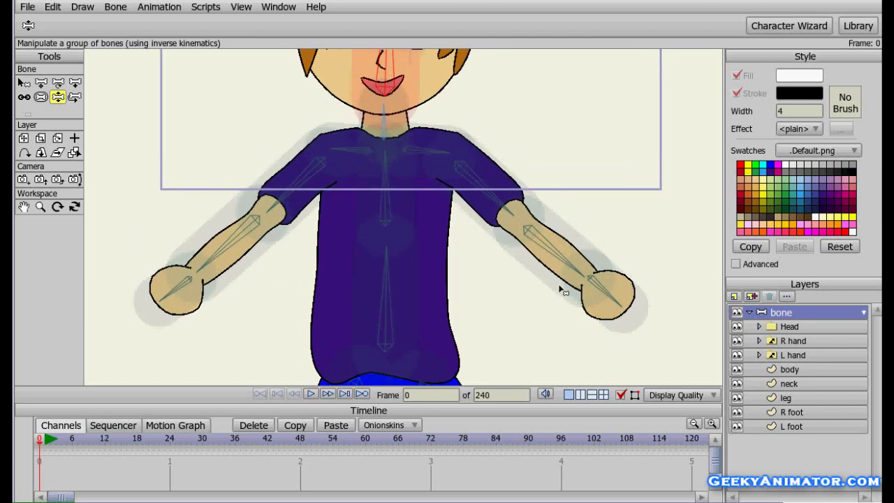
left_click_drag(389, 173, 477, 282)
left_click_drag(395, 130, 375, 155)
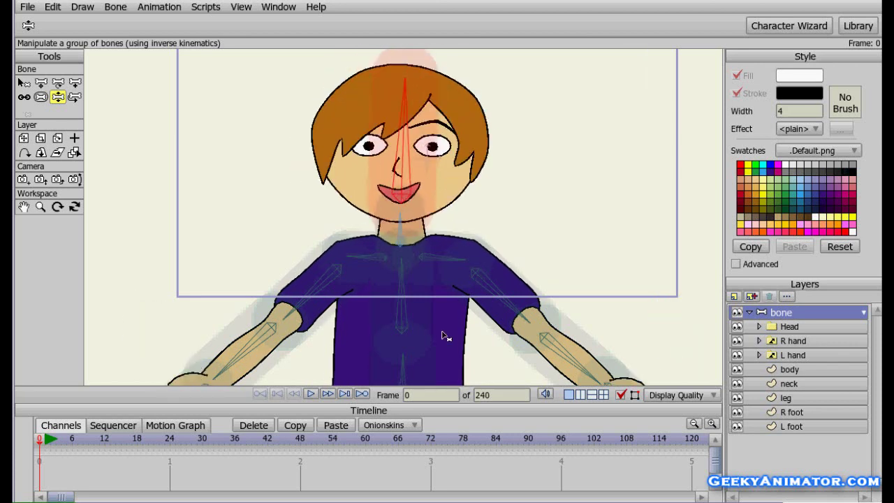
Step: Bend the right and left leg bones to test the leg bindings
scroll(435, 93, "down", 5)
left_click_drag(489, 195, 419, 210)
left_click_drag(312, 196, 349, 190)
Step: Lower one arm by dragging its shoulder bone, then pan over the posed upper body
scroll(454, 160, "up", 4)
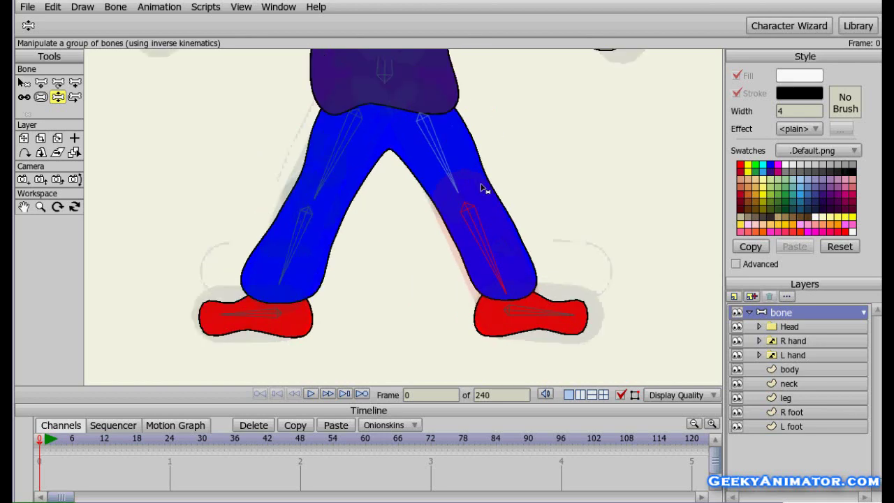
scroll(454, 161, "up", 5)
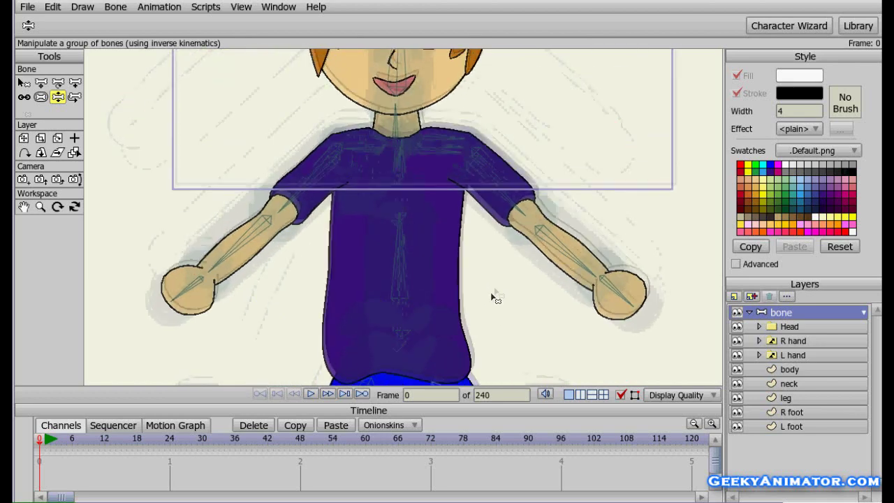
scroll(466, 237, "up", 3)
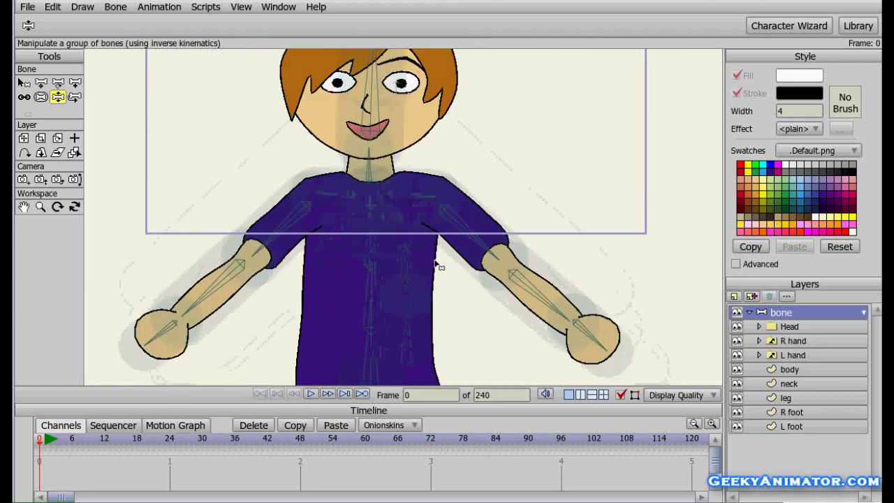
scroll(455, 216, "down", 3)
left_click_drag(433, 157, 469, 173)
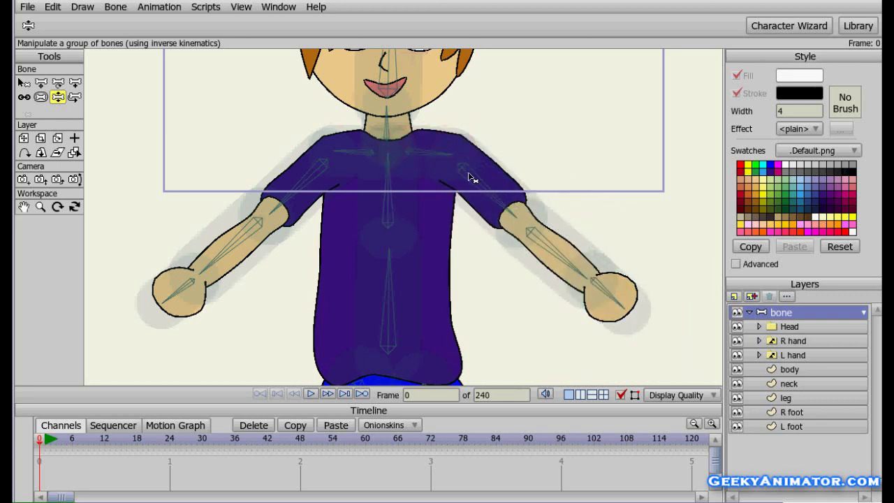
left_click_drag(491, 264, 517, 299)
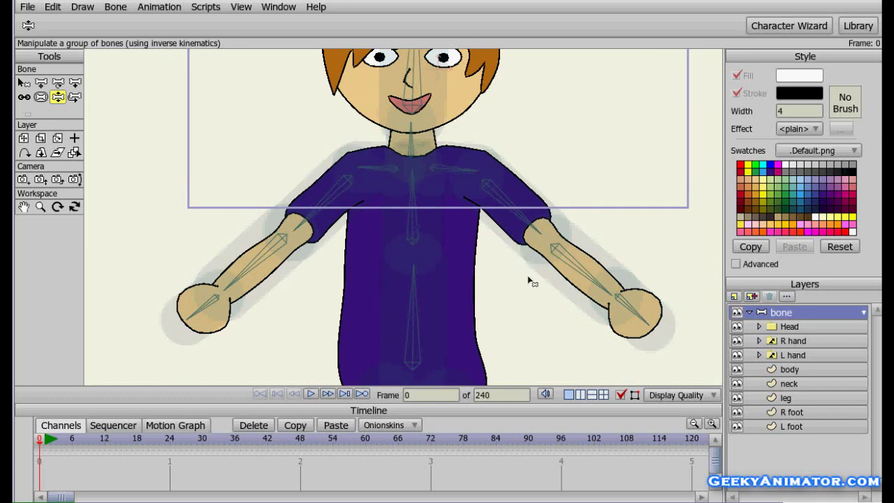
left_click_drag(529, 325, 536, 273)
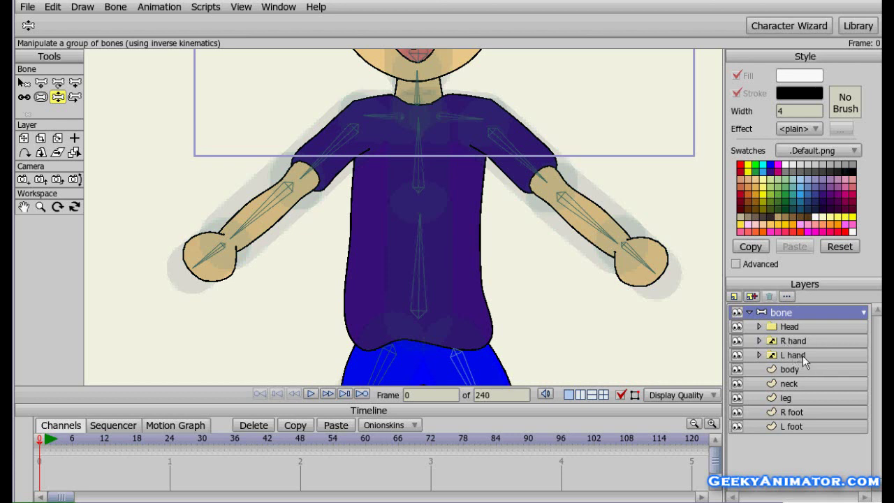
Step: Bind the L hand layer to one hand bone and the R hand layer to the other
left_click(23, 81)
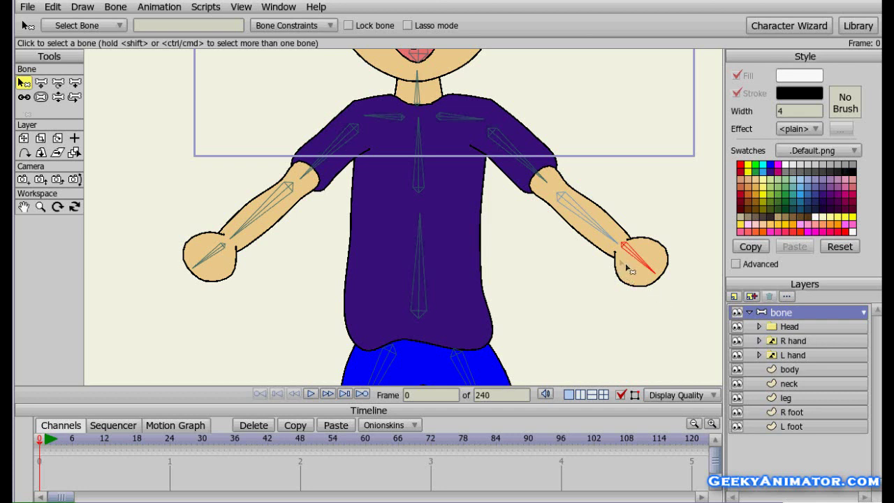
left_click(793, 356)
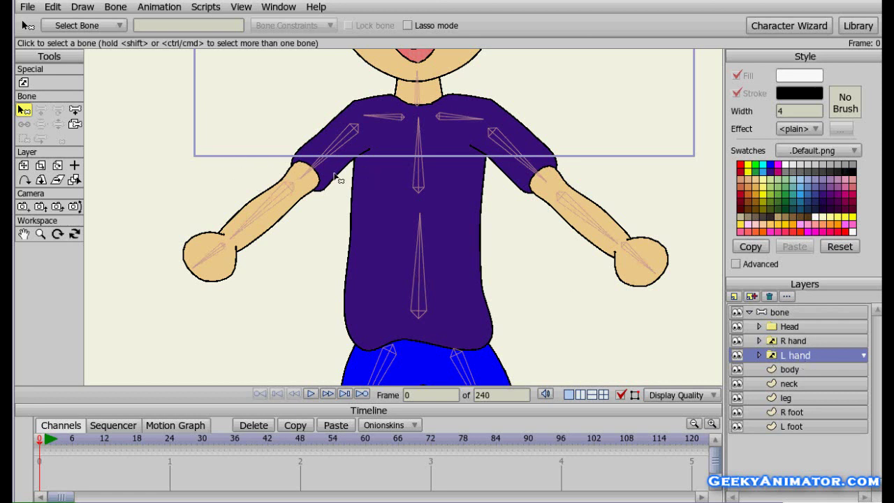
left_click(75, 124)
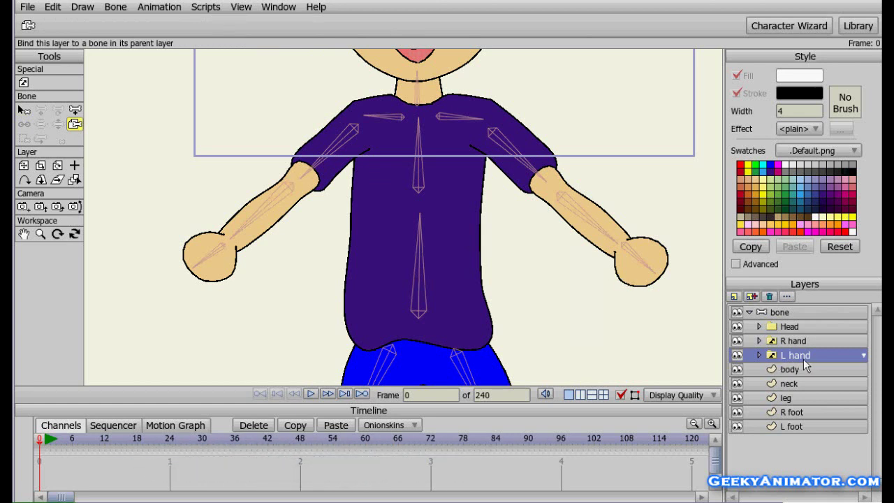
left_click(638, 260)
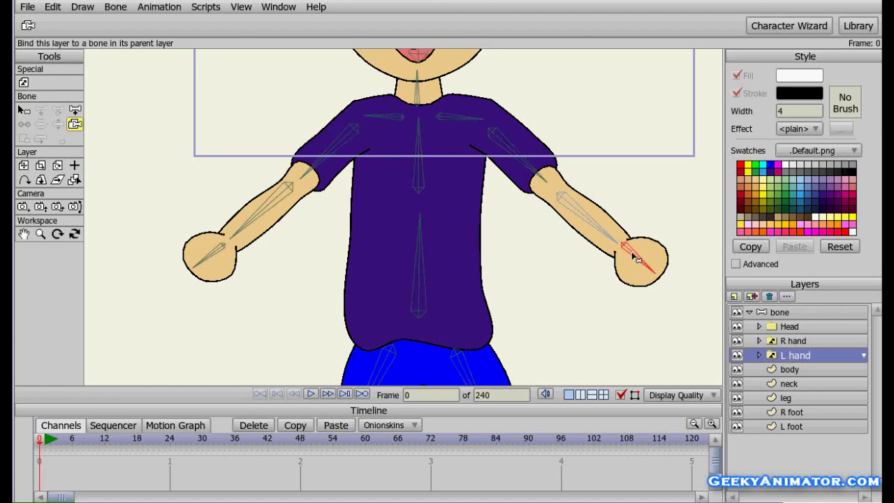
left_click(801, 340)
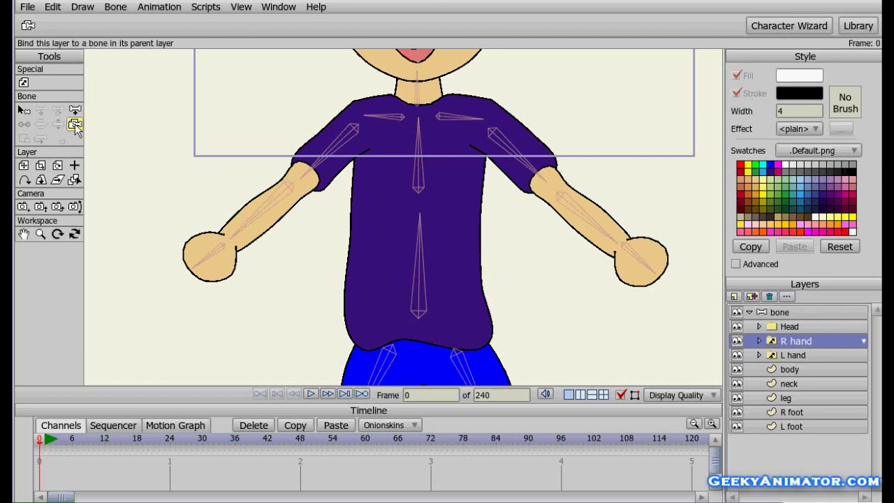
left_click(213, 261)
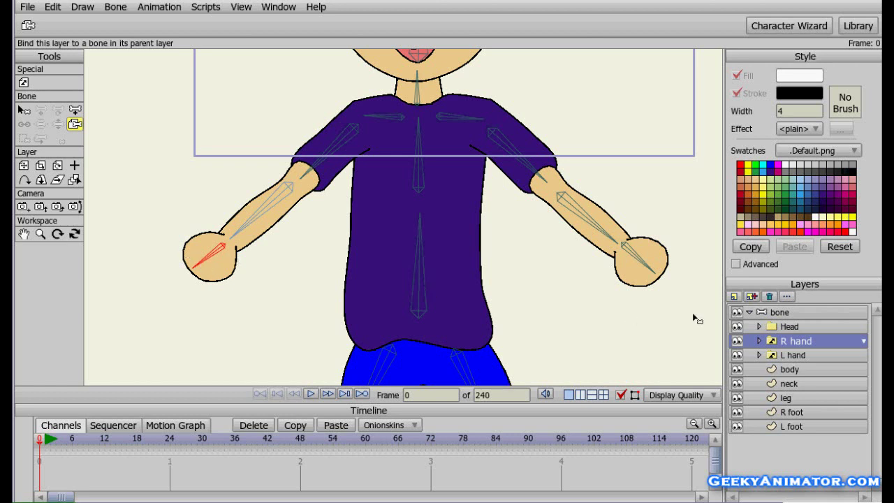
Step: On the bone layer, drag the left-hand bone to test the hand binding
left_click(785, 312)
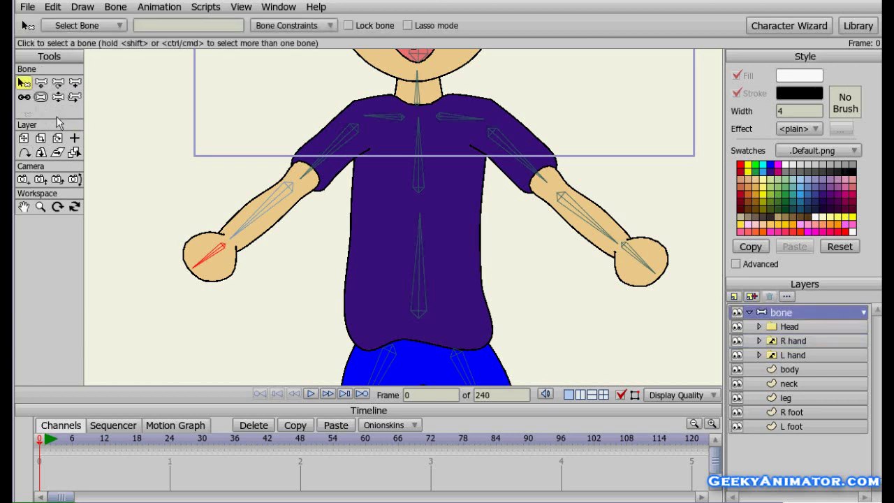
left_click(58, 97)
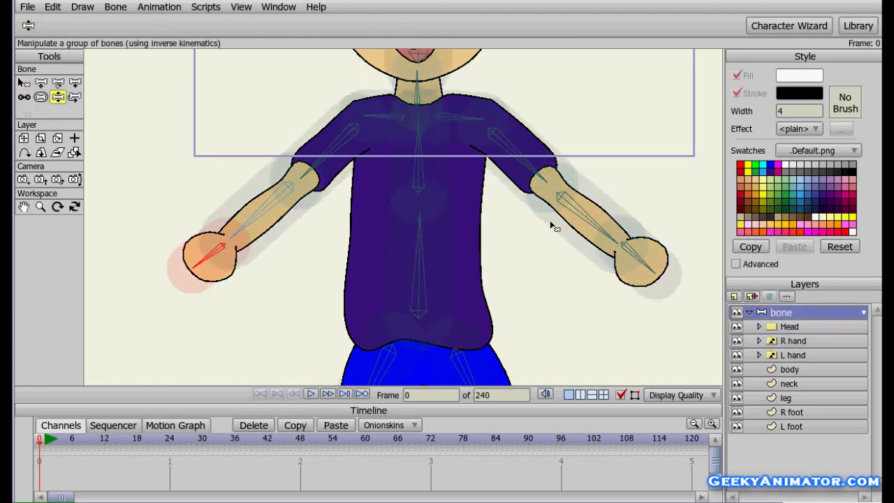
left_click(646, 269)
left_click_drag(647, 270, 620, 280)
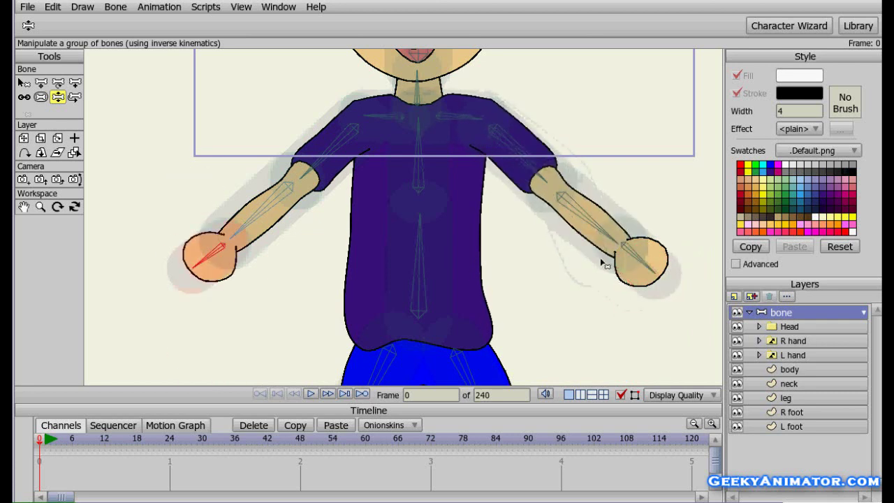
Step: Rebind the L hand layer to the hand bone on the left of the picture
left_click(790, 356)
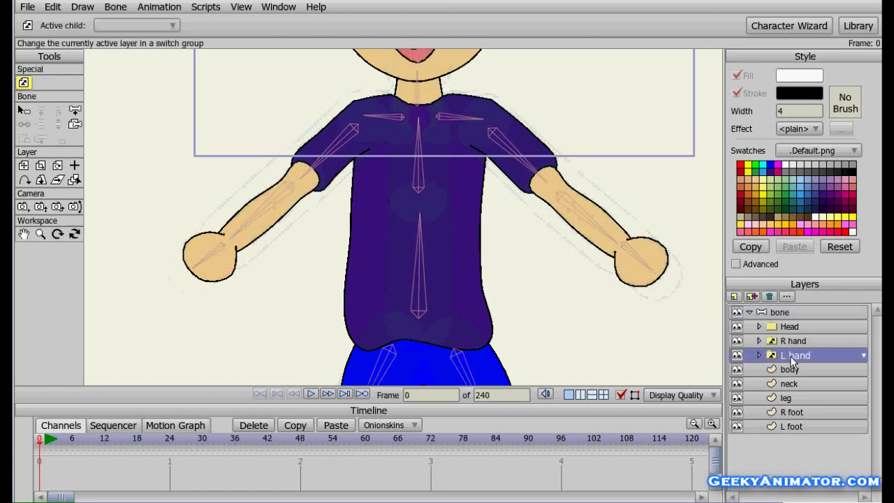
left_click(74, 126)
left_click(210, 255)
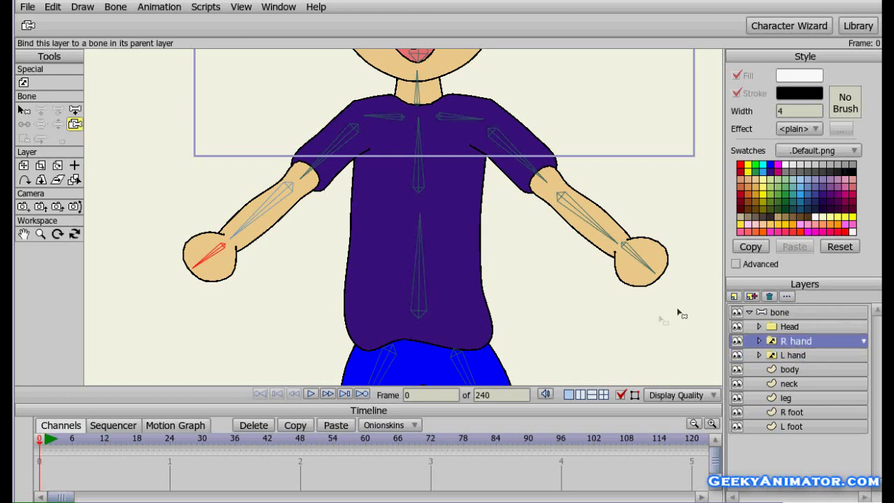
Step: Swing both arm bones to confirm the hands now follow the forearms
left_click(643, 266)
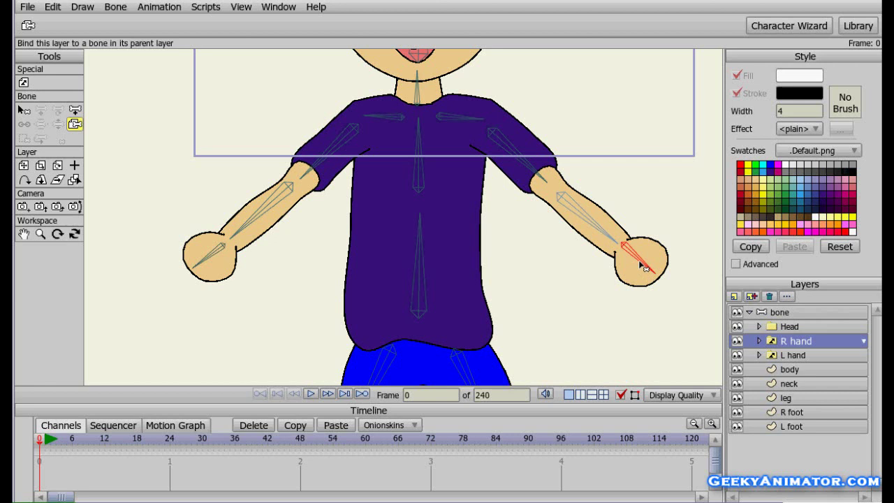
left_click(801, 315)
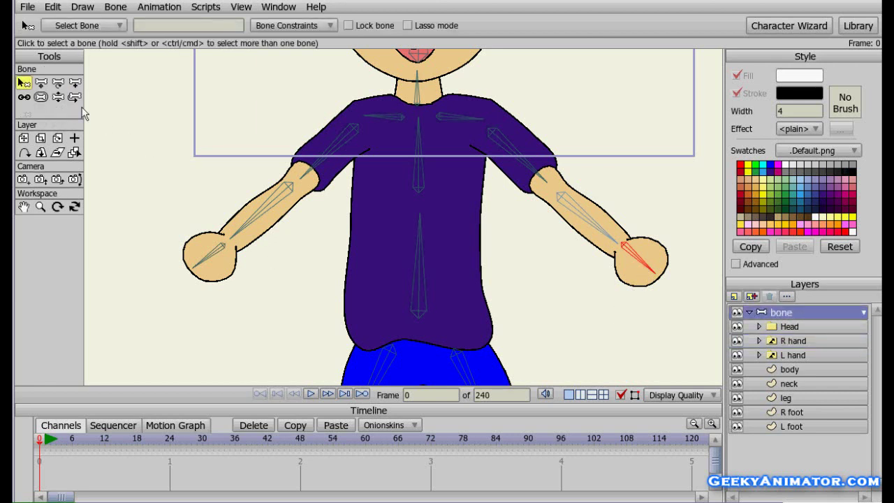
left_click(58, 98)
left_click_drag(208, 255, 141, 306)
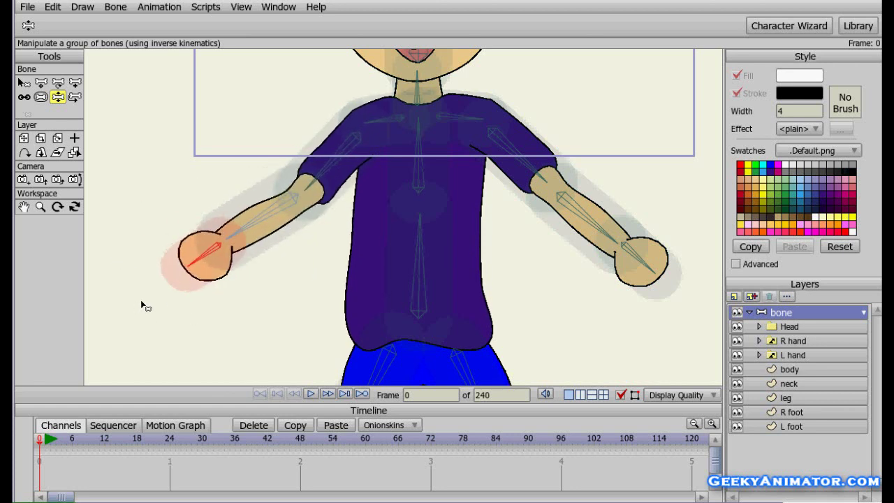
left_click_drag(644, 259, 733, 391)
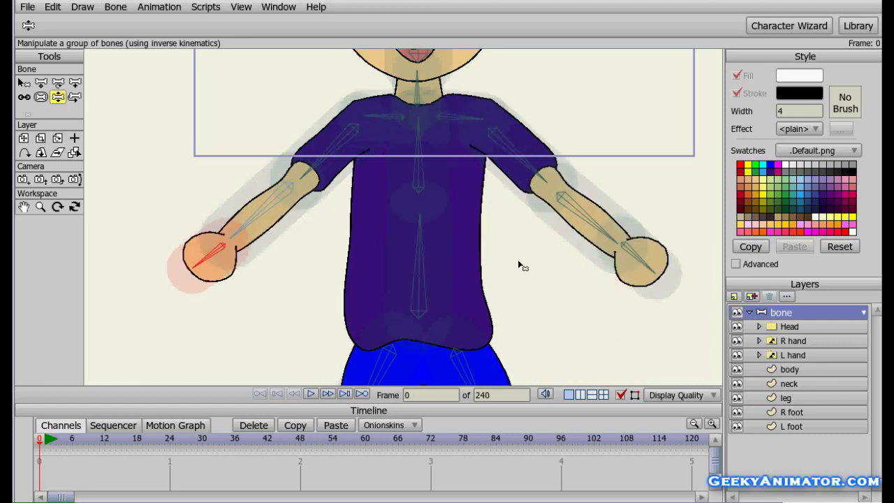
Step: Zoom out to frame the whole character
scroll(514, 280, "down", 5)
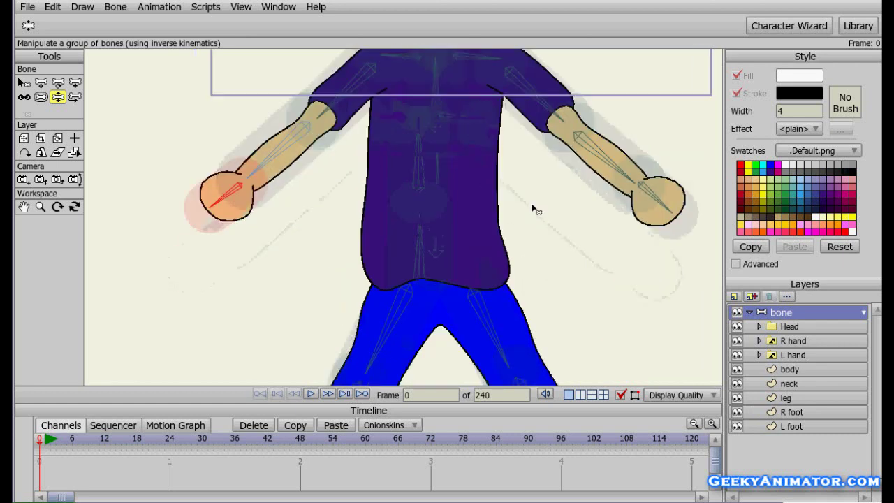
left_click(41, 206)
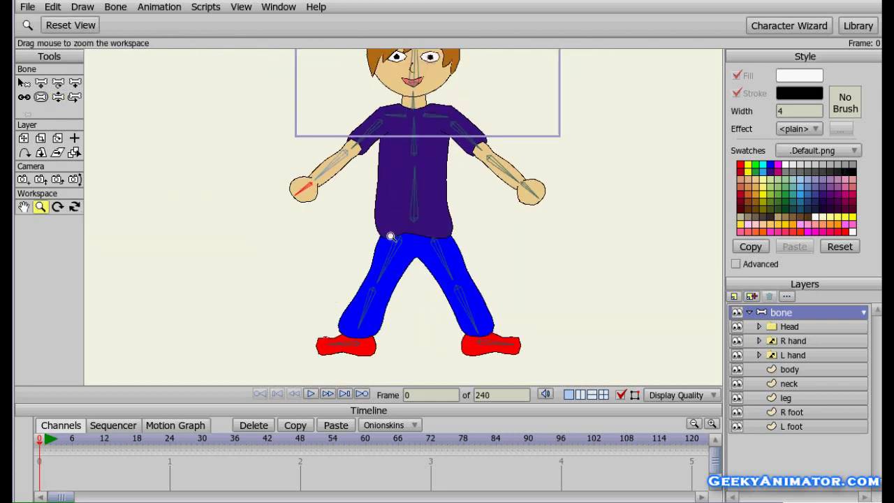
left_click_drag(389, 235, 371, 247)
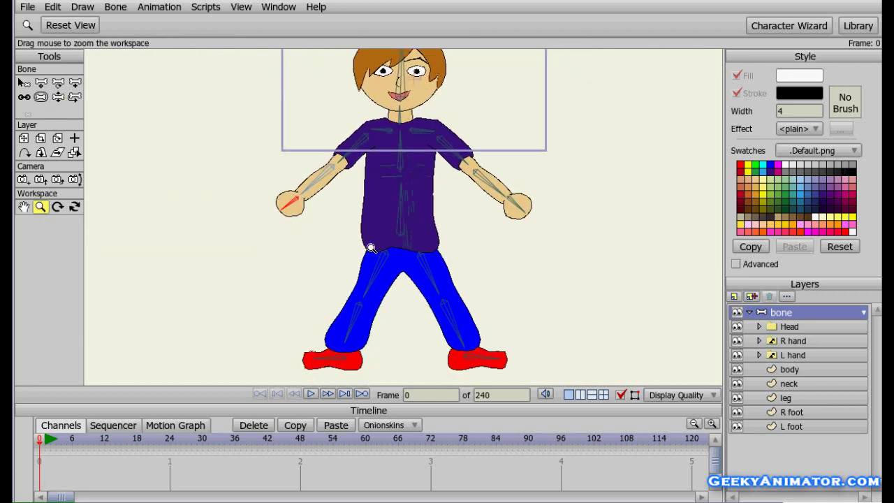
Step: Swing the head bone back and forth to check whether the head follows it
left_click(58, 97)
left_click_drag(397, 78, 440, 91)
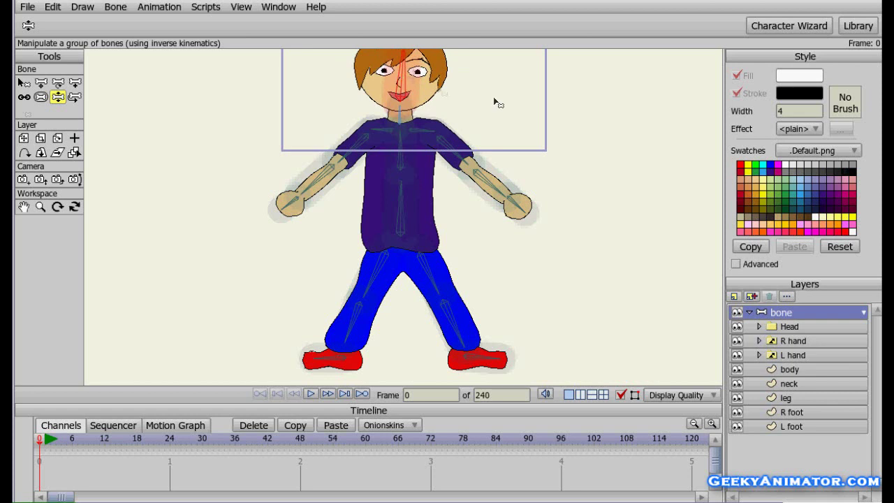
left_click_drag(493, 96, 475, 204)
mouse_move(405, 167)
left_mouse_down()
mouse_move(388, 172)
mouse_move(402, 166)
mouse_move(409, 176)
mouse_move(419, 151)
mouse_move(400, 170)
mouse_move(423, 168)
mouse_move(401, 169)
left_mouse_up()
Step: Zoom in on the face, tilt the head bone upright, and select the Head layer
left_click(39, 205)
left_click_drag(323, 264, 562, 257)
scroll(552, 248, "up", 2)
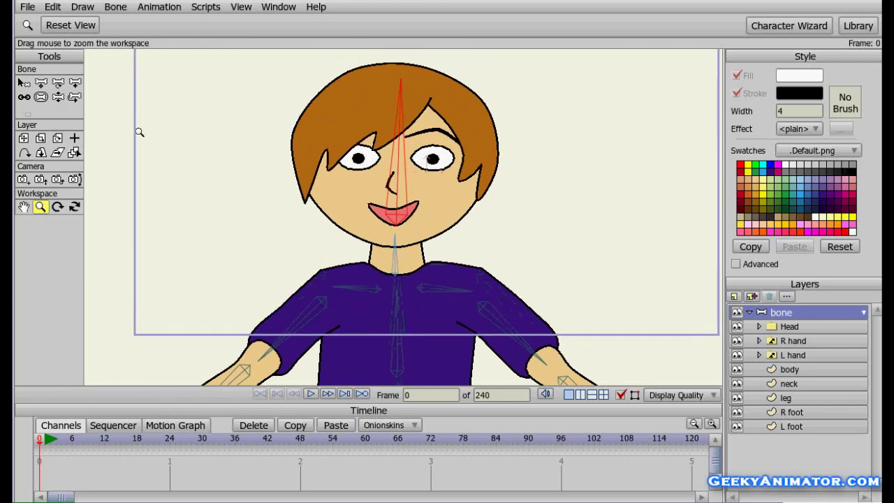
left_click(58, 96)
left_click_drag(393, 170, 413, 183)
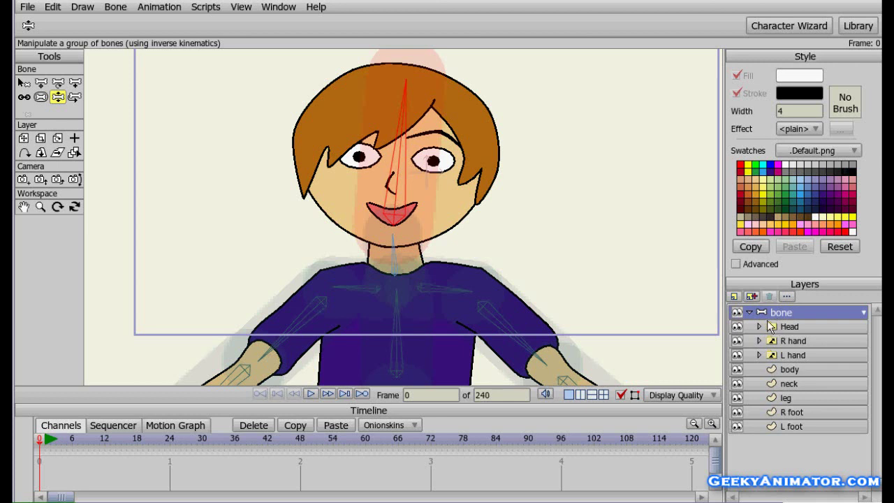
left_click(808, 325)
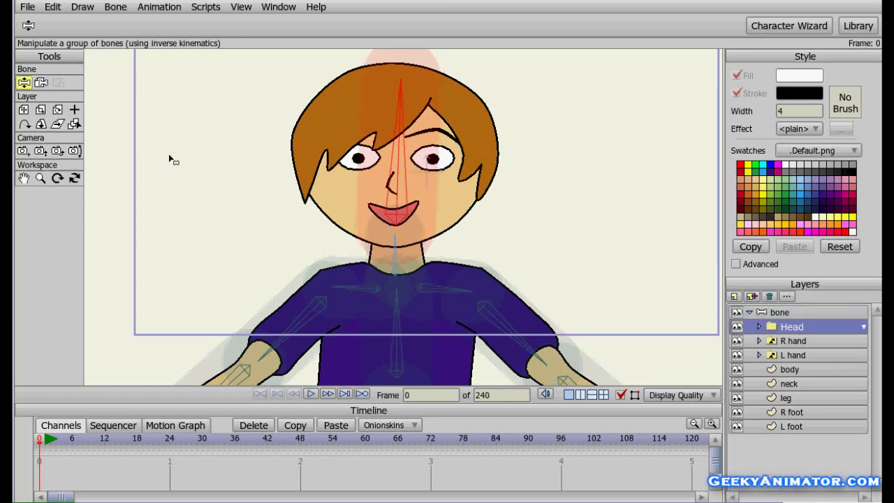
Step: Bind the Head layer to the head bone, then swing the head and neck to test it
left_click(41, 83)
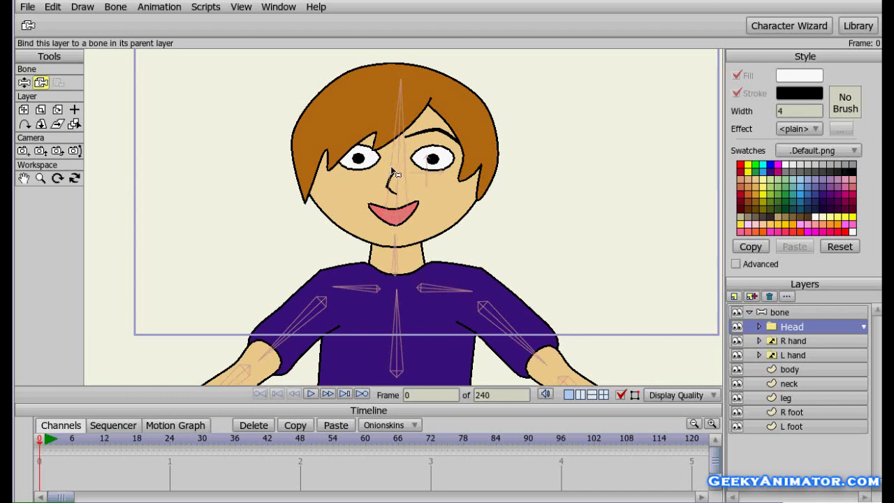
left_click(399, 171)
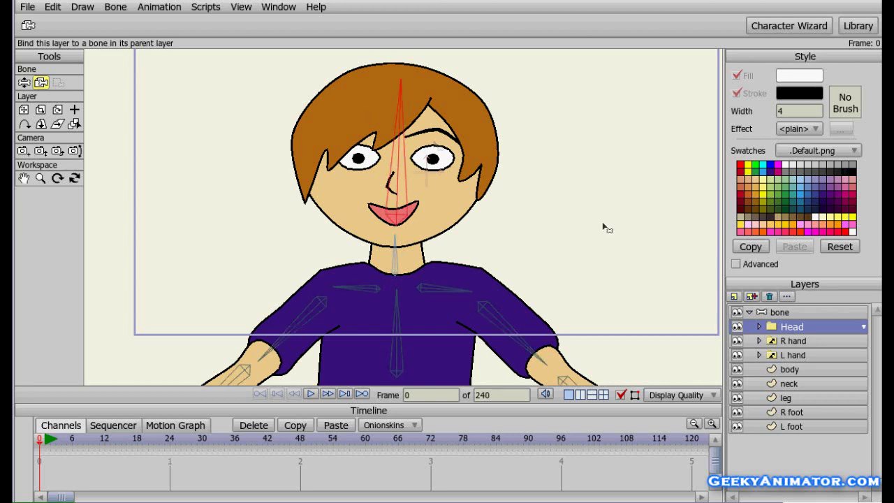
left_click(807, 313)
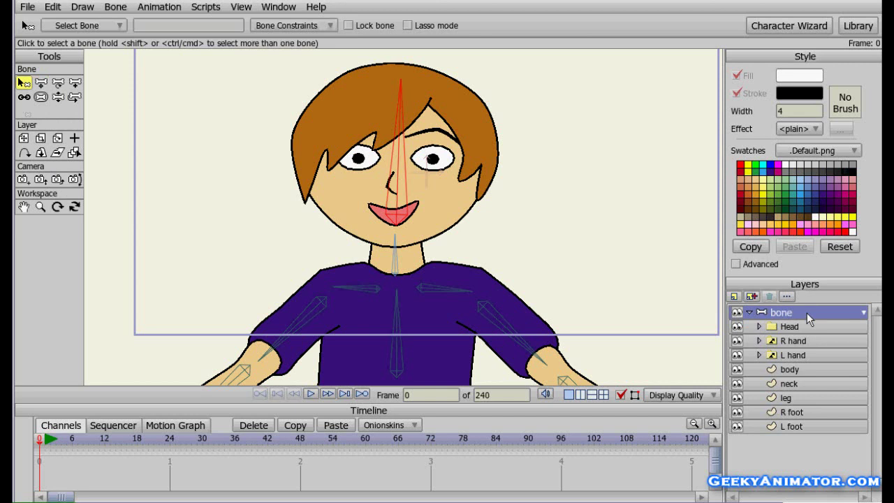
left_click(58, 97)
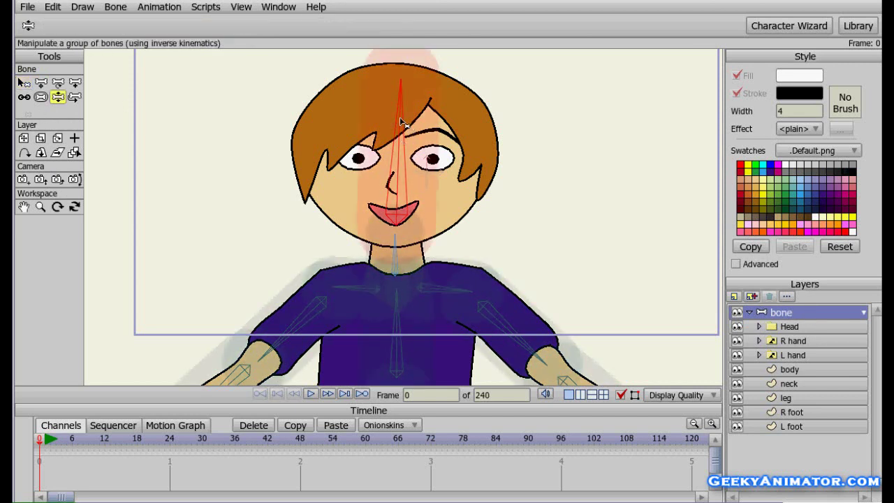
left_click_drag(399, 123, 381, 145)
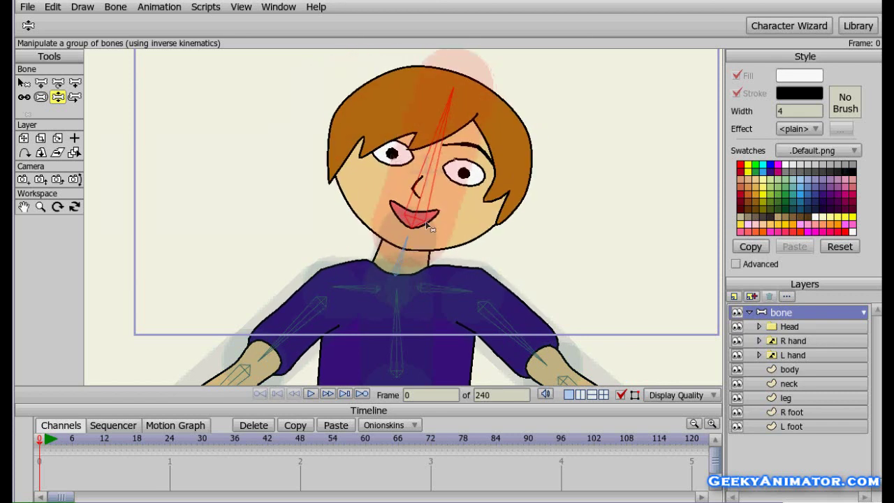
mouse_move(407, 243)
left_mouse_down()
mouse_move(391, 246)
mouse_move(400, 246)
left_mouse_up()
scroll(395, 238, "down", 4)
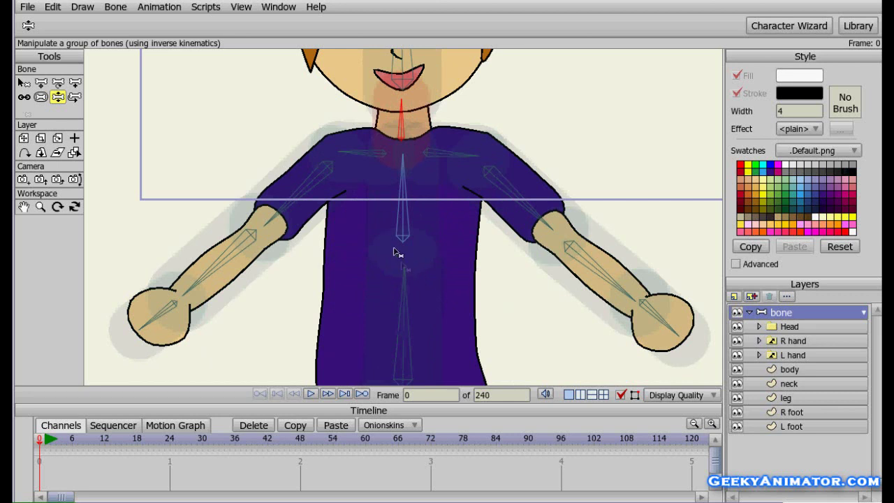
Step: Select the body layer in the Layers panel
left_click(806, 372)
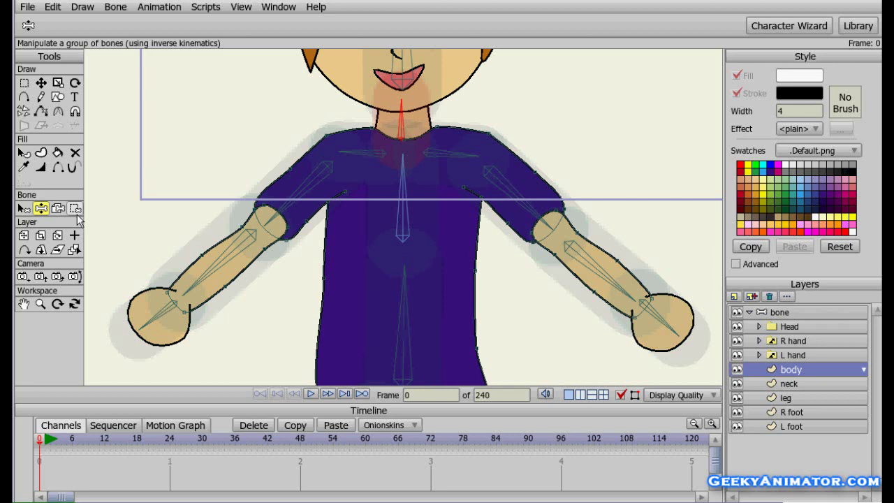
Step: Bind the left arm's forearm outline points to its forearm bone
left_click(22, 209)
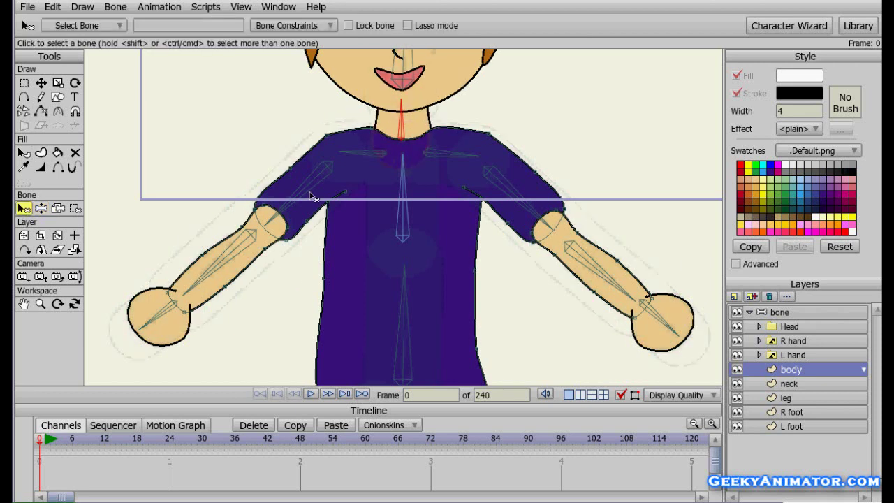
scroll(443, 234, "down", 2)
scroll(441, 223, "up", 3)
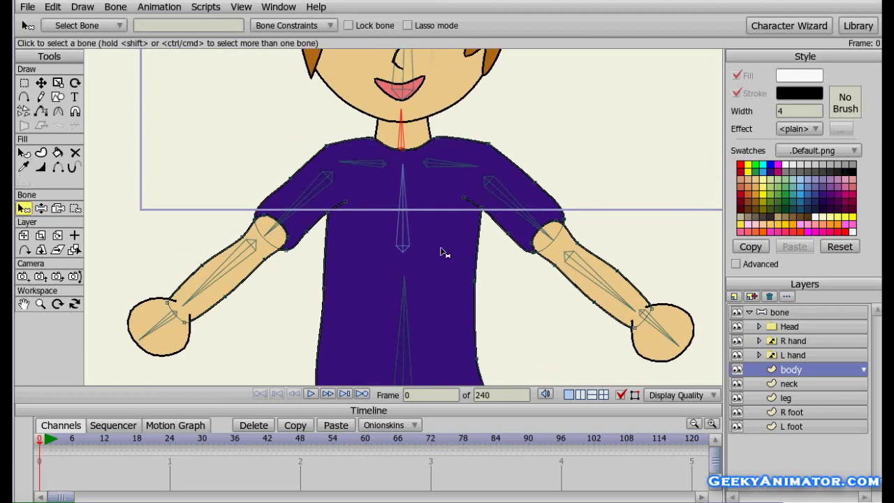
left_click(231, 263)
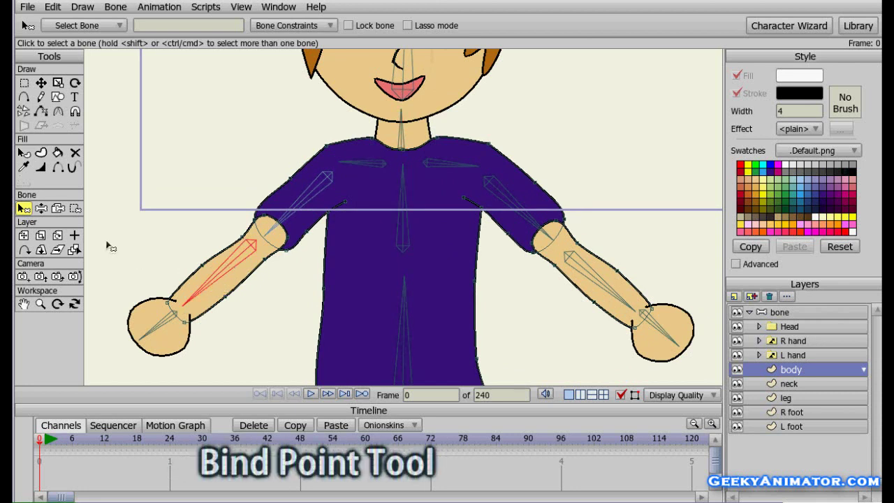
left_click(77, 209)
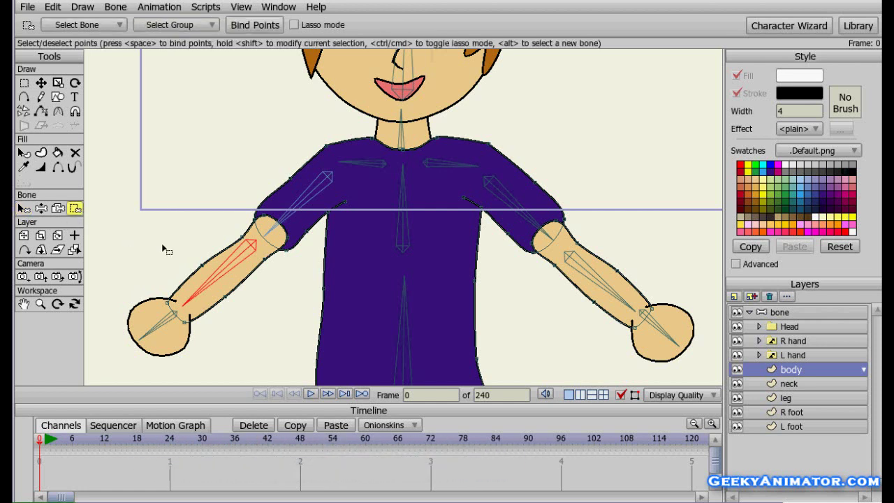
mouse_move(150, 269)
left_mouse_down()
mouse_move(259, 349)
mouse_move(251, 343)
left_mouse_up()
left_click_drag(180, 252, 217, 293)
Step: Bind the shoulder and sleeve outline points to the left upper-arm bone
left_click(23, 209)
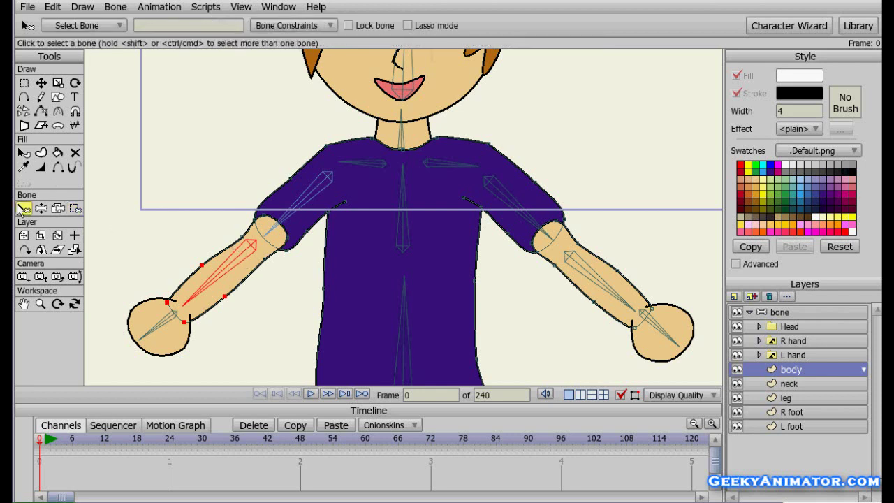
left_click(308, 200)
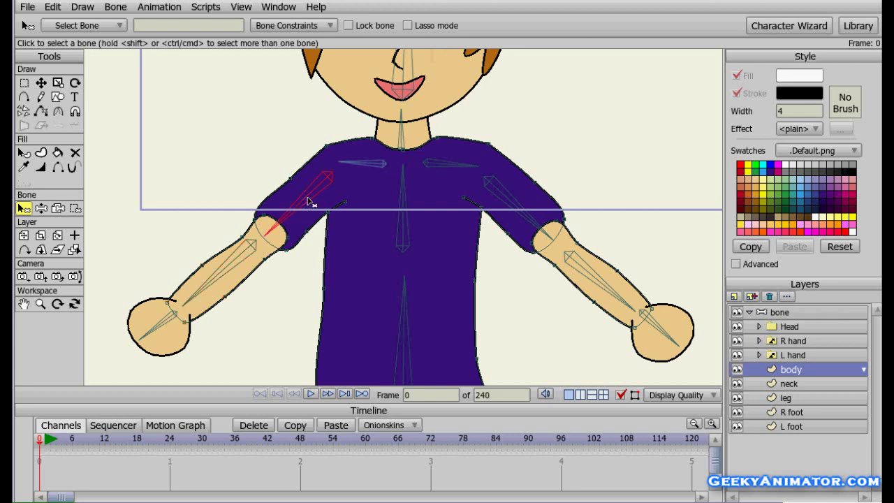
left_click(75, 208)
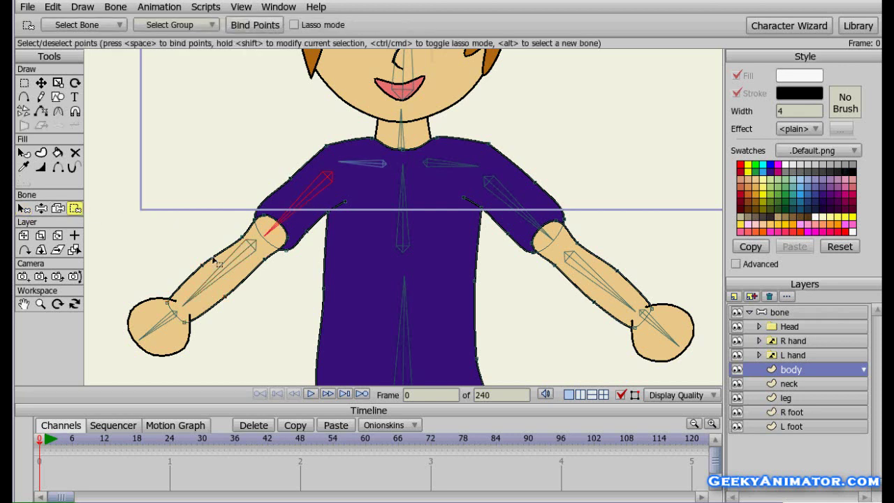
left_click_drag(216, 187, 307, 266)
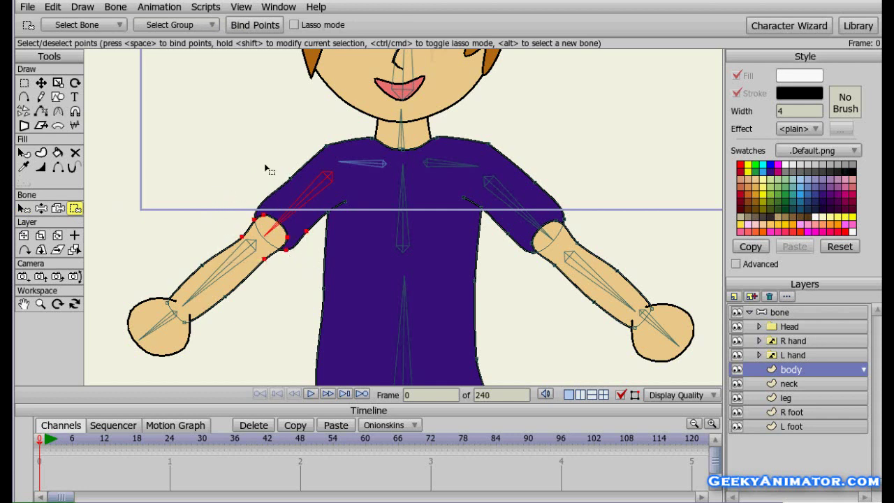
left_click_drag(265, 169, 313, 205)
left_click_drag(343, 235, 312, 211)
left_click_drag(360, 214, 343, 195)
Step: Pose the left arm up to horizontal and back down, then reselect the body layer
left_click(780, 313)
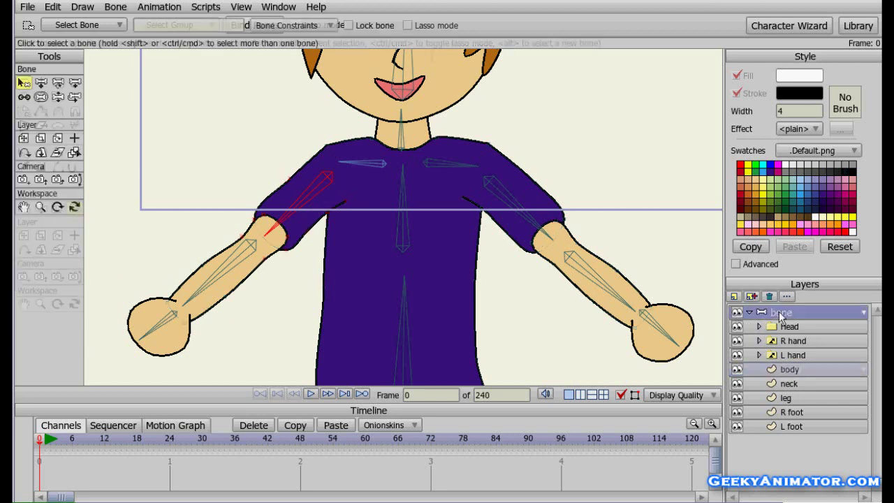
left_click(58, 97)
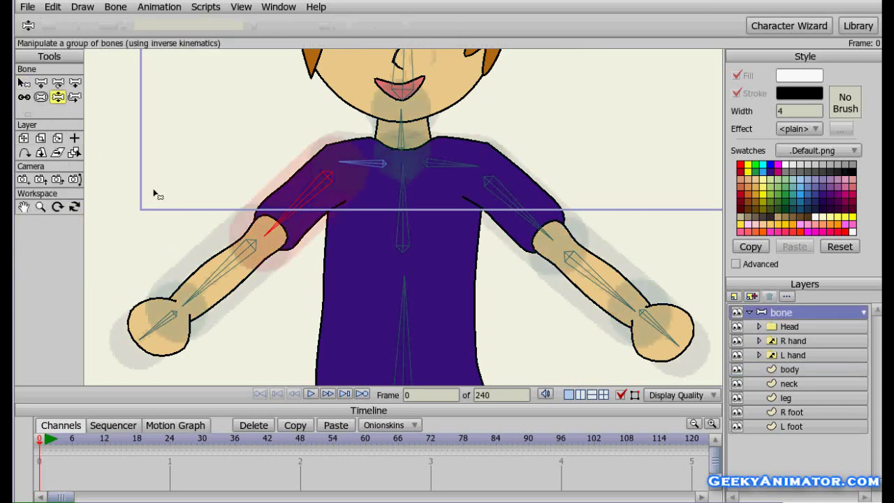
left_click_drag(225, 259, 248, 253)
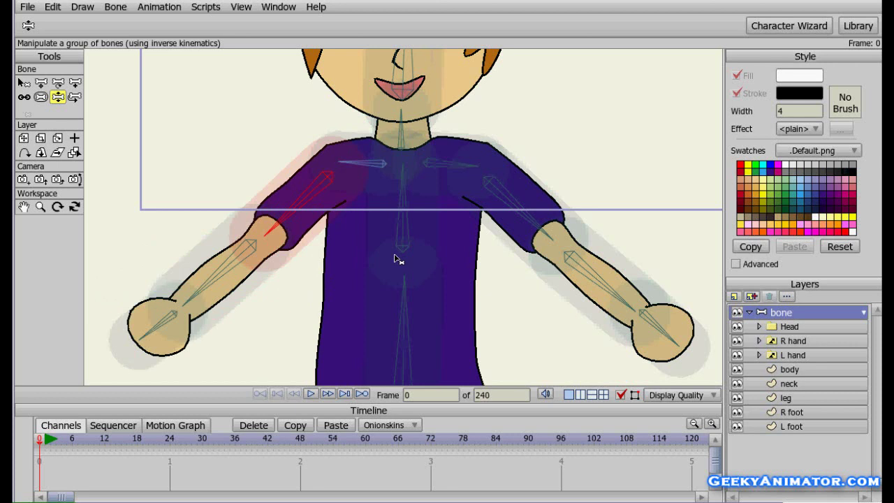
left_click_drag(310, 199, 308, 180)
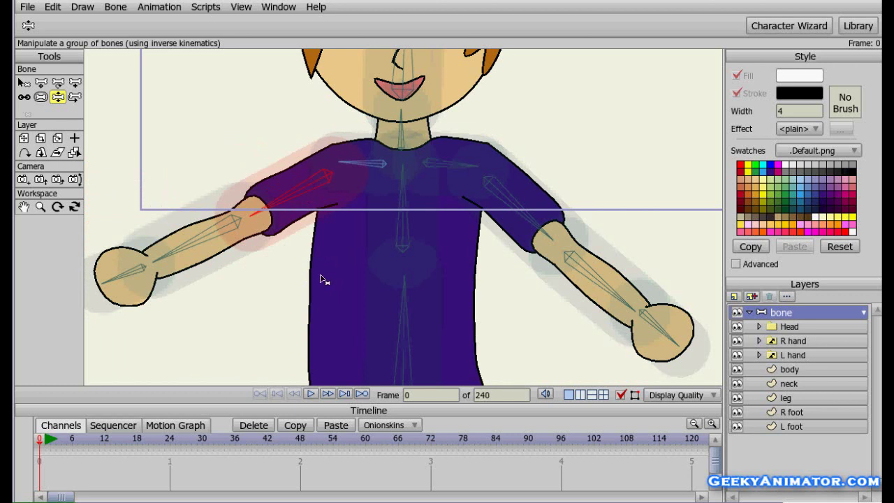
left_click_drag(290, 193, 316, 186)
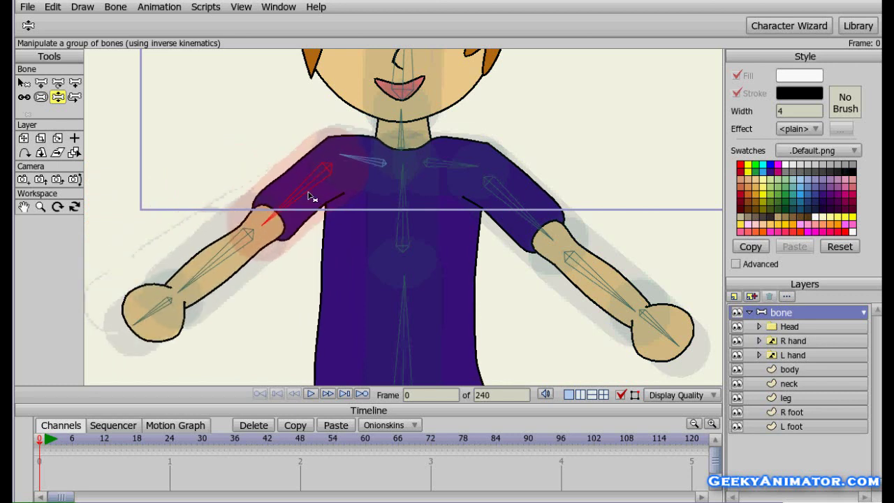
left_click(787, 372)
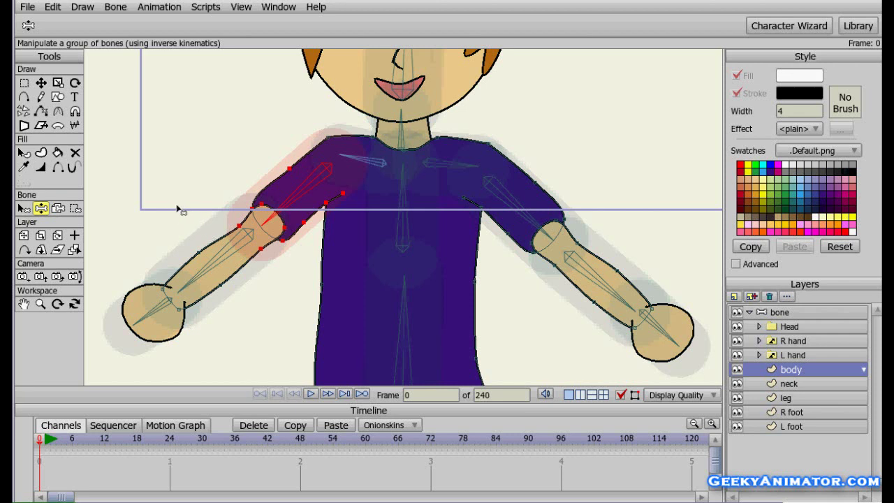
Step: Bind the collar points to the left chest bone and the shoulder point to the right chest bone
left_click(24, 208)
left_click(375, 169)
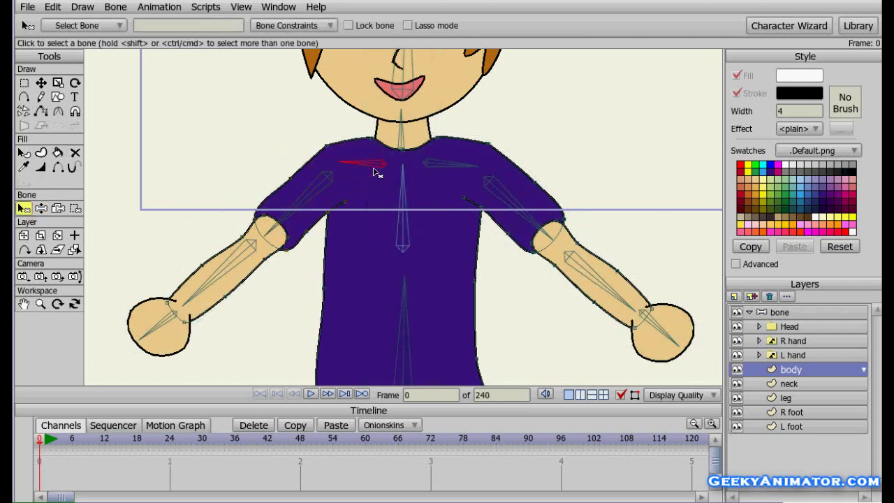
left_click(76, 210)
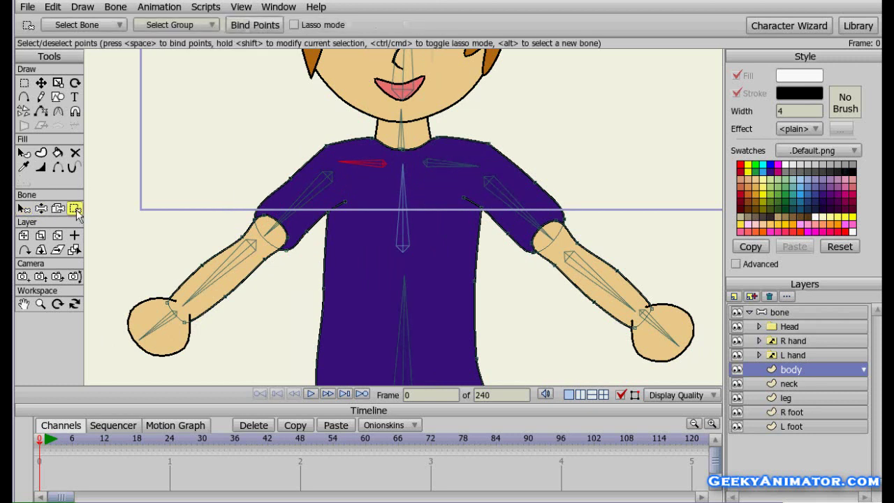
left_click_drag(306, 131, 353, 164)
left_click(23, 208)
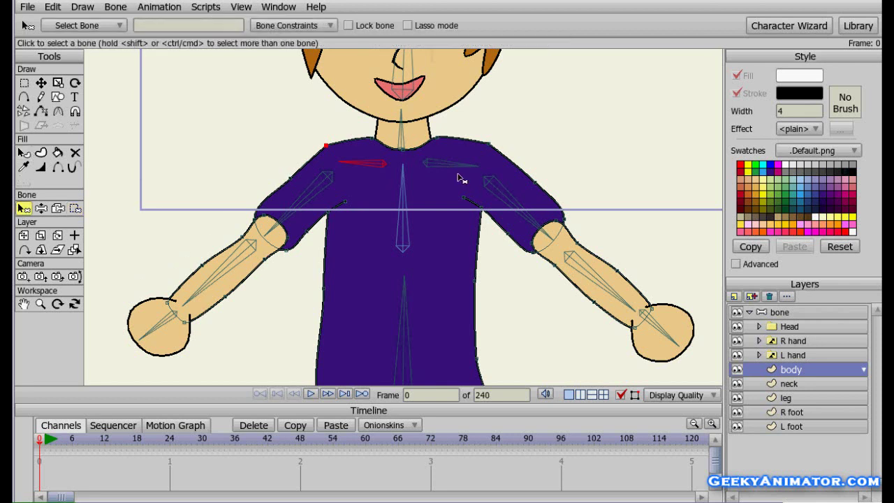
left_click(75, 208)
left_click_drag(456, 125, 425, 158)
left_click_drag(503, 137, 481, 159)
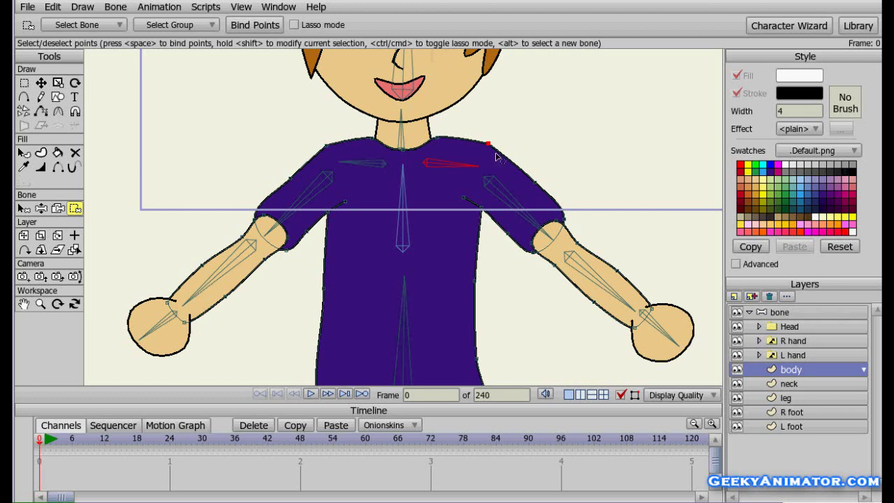
Step: Bind the upper-arm edge, shoulder and forearm edge points to the right upper-arm bone
left_click(25, 209)
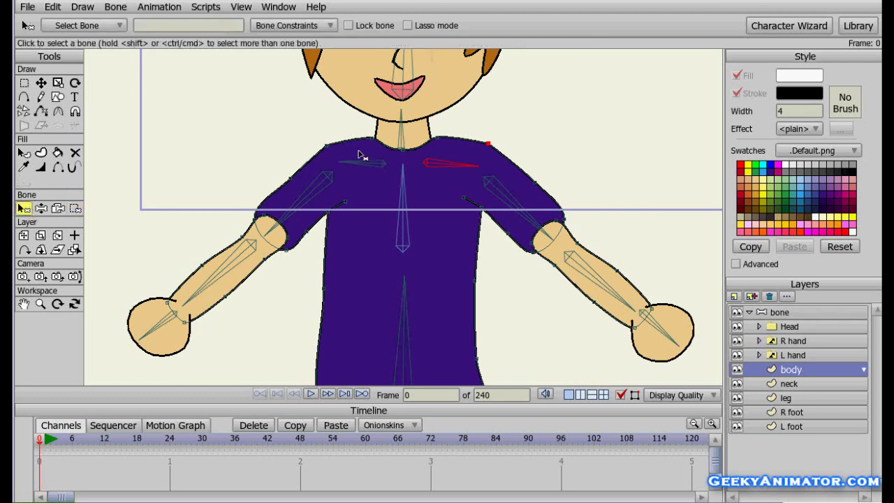
left_click(509, 205)
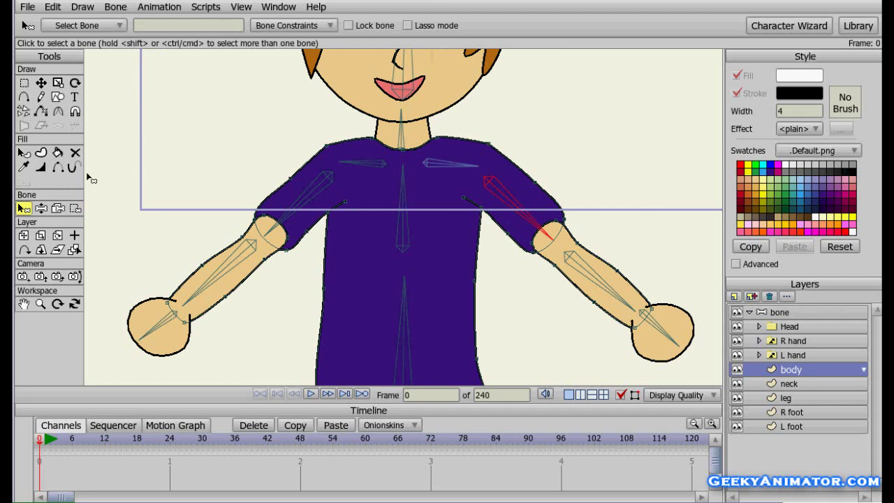
left_click(75, 209)
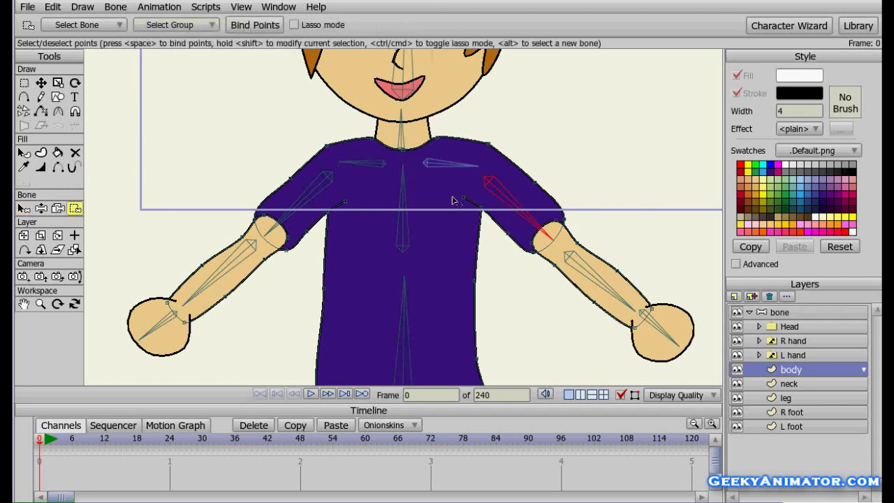
left_click_drag(453, 188, 521, 250)
left_click_drag(522, 164, 544, 269)
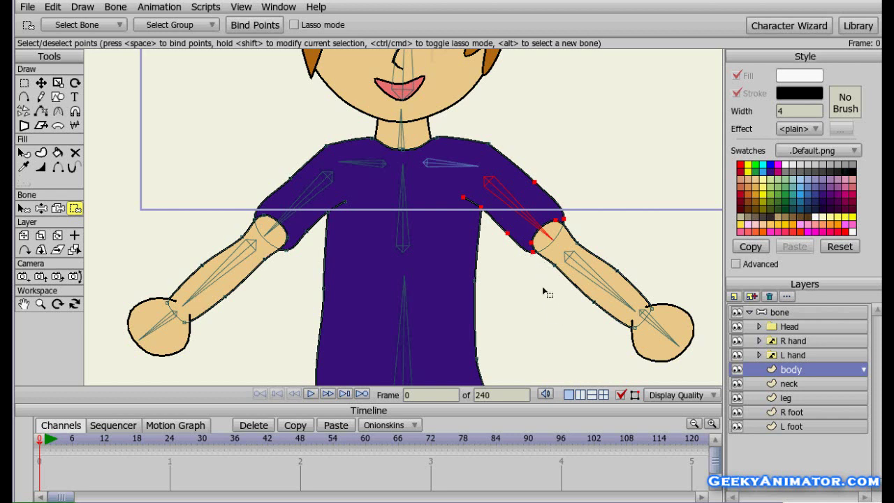
left_click_drag(599, 234, 548, 276)
Step: Bind the right forearm's outline points to the right forearm bone
left_click(24, 209)
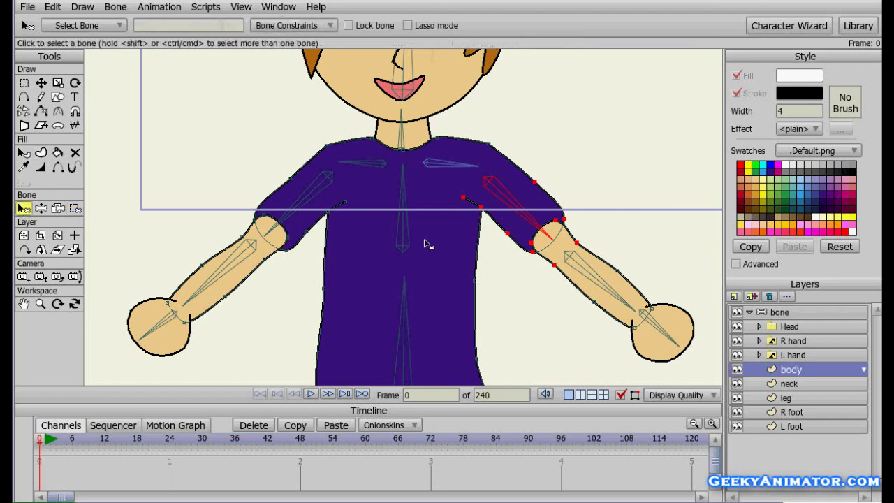
left_click(592, 278)
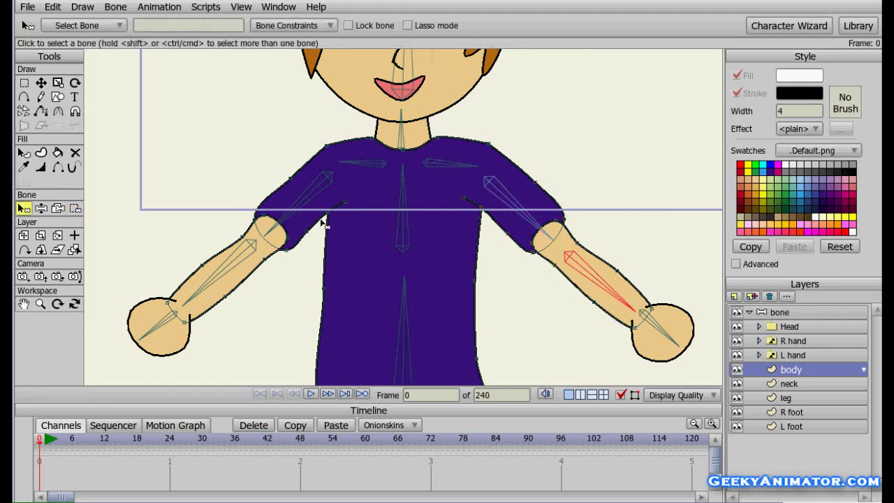
left_click(76, 209)
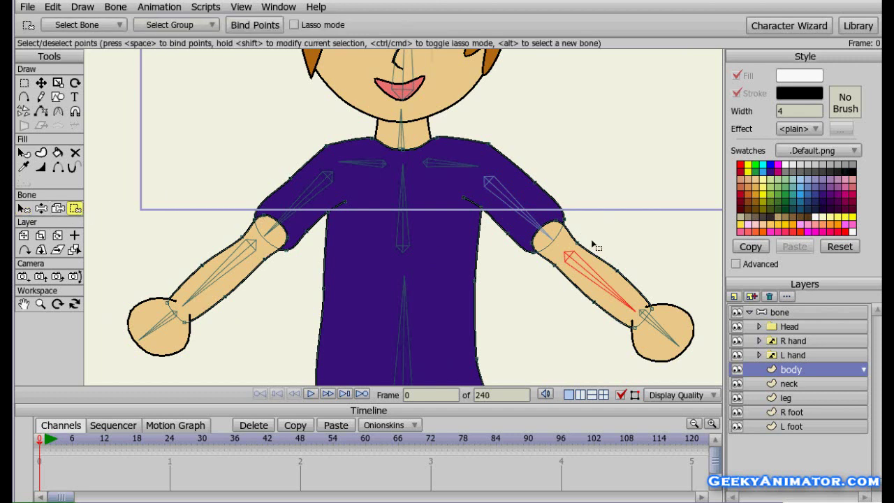
left_click_drag(595, 243, 690, 374)
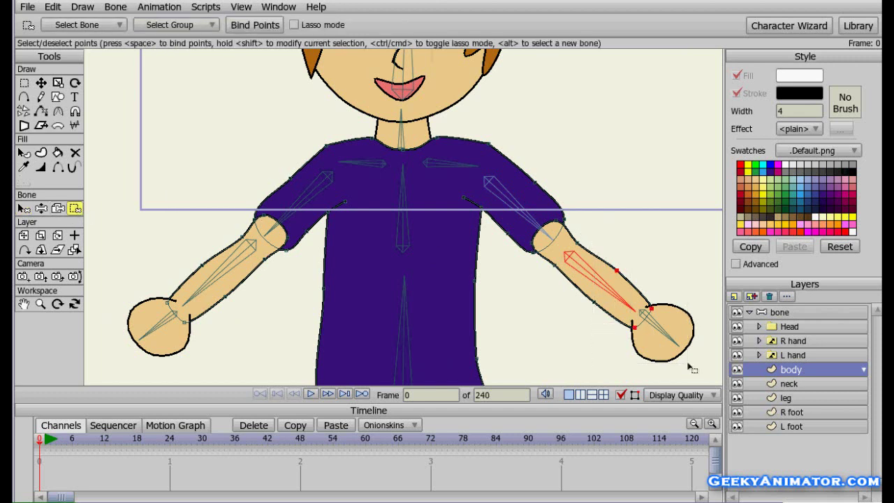
left_click_drag(604, 325, 572, 286)
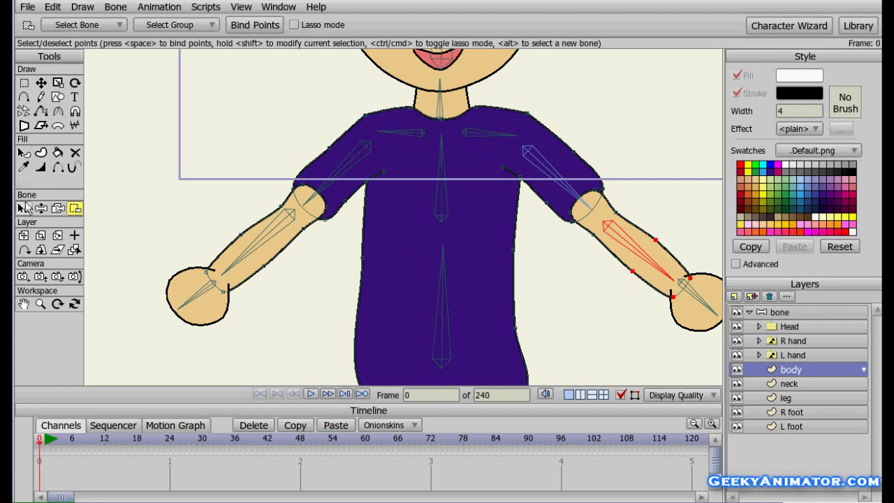
left_click(23, 208)
left_click(440, 190)
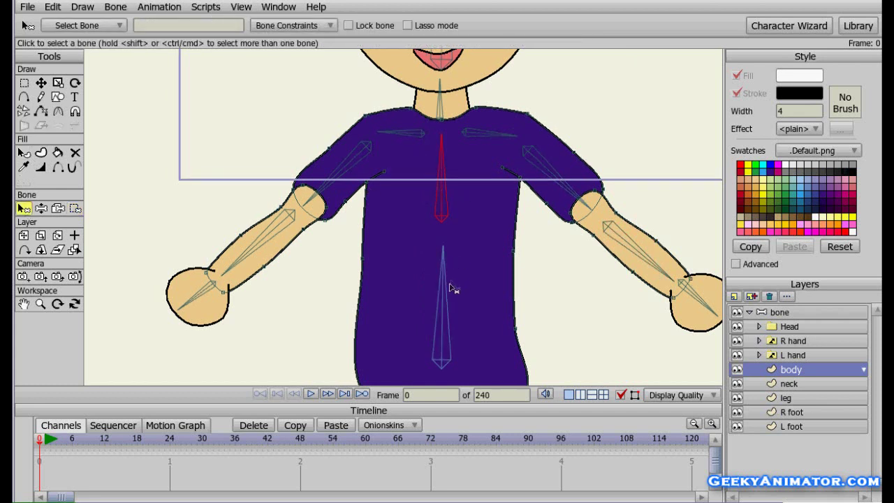
Step: Bind the three neckline points to the upper spine bone
left_click(73, 211)
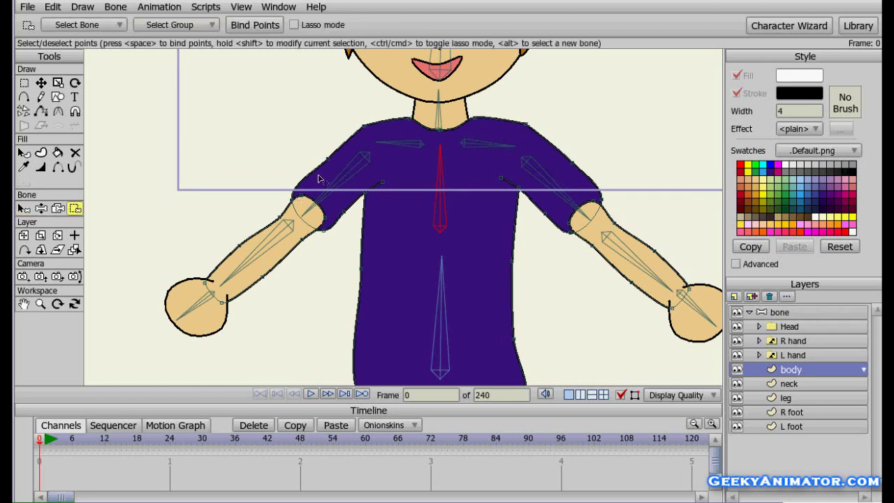
mouse_move(393, 112)
left_mouse_down()
mouse_move(442, 149)
mouse_move(482, 151)
left_mouse_up()
scroll(469, 243, "down", 2)
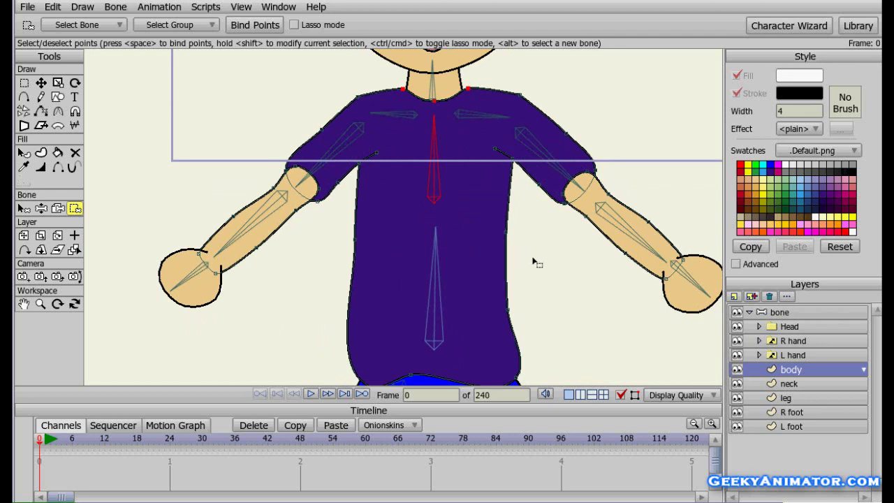
mouse_move(532, 258)
left_mouse_down()
mouse_move(471, 261)
mouse_move(502, 257)
left_mouse_up()
left_click_drag(492, 79, 379, 109)
Step: Bind the shirt's side and hem points to the lower body bone
left_click(23, 208)
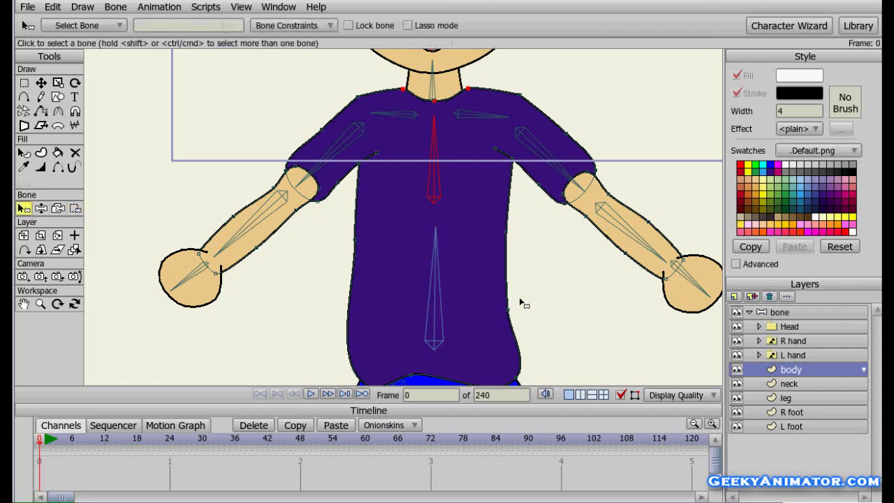
left_click(434, 293)
left_click(75, 208)
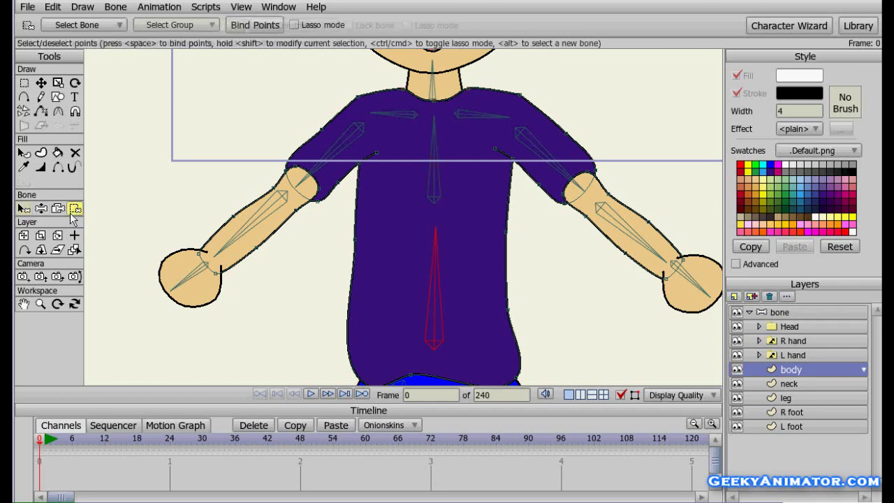
scroll(277, 255, "down", 2)
mouse_move(335, 159)
left_mouse_down()
mouse_move(510, 328)
mouse_move(565, 340)
left_mouse_up()
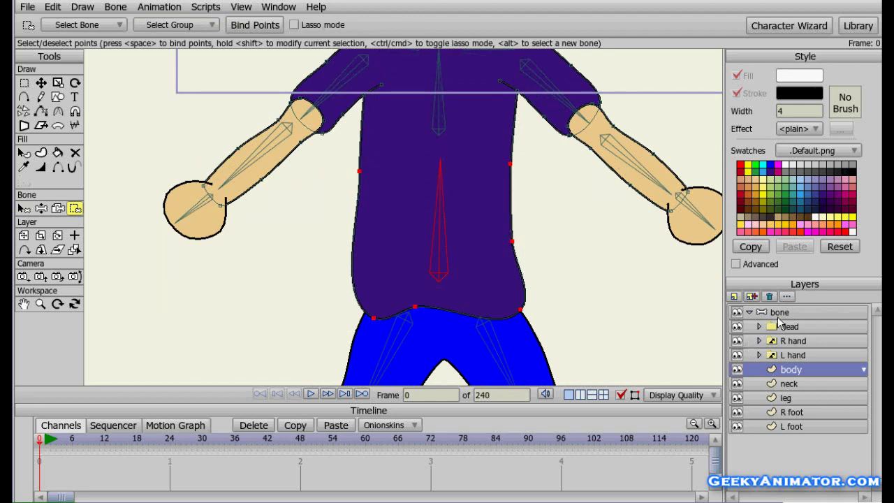
left_click_drag(608, 249, 604, 309)
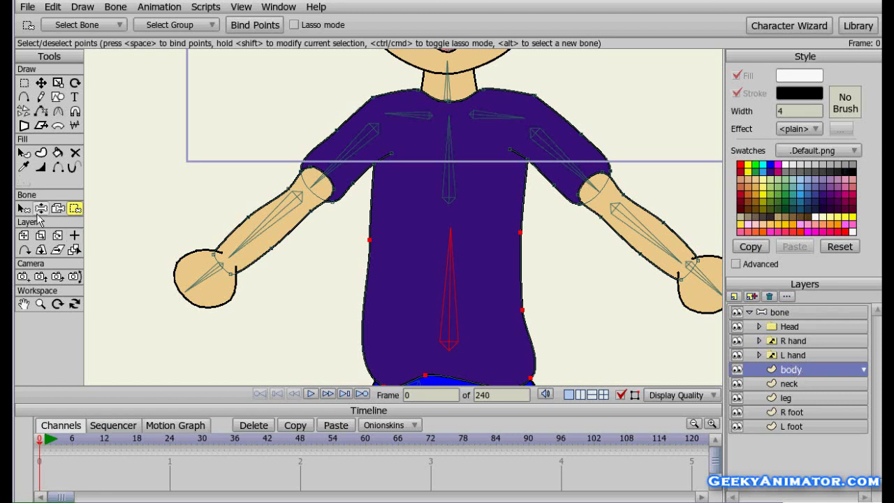
left_click(41, 208)
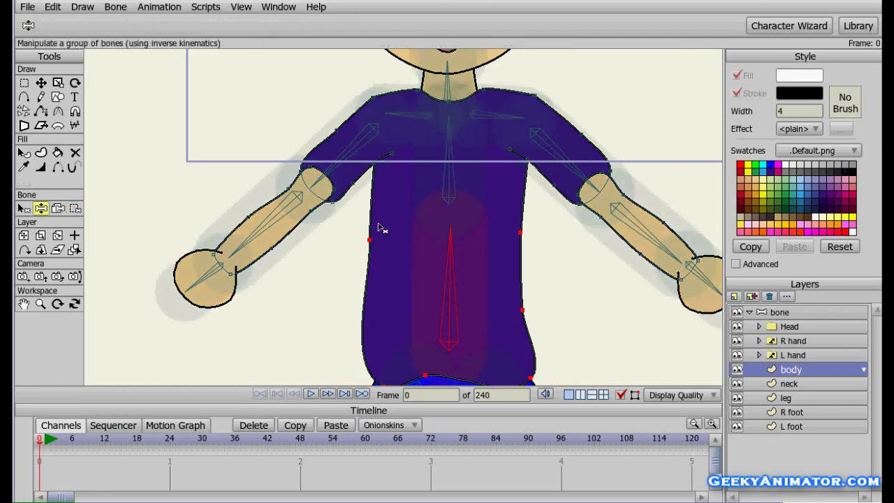
Step: Rotate the left upper arm up into a raised pose, then make the body layer active again
left_click_drag(340, 166, 375, 153)
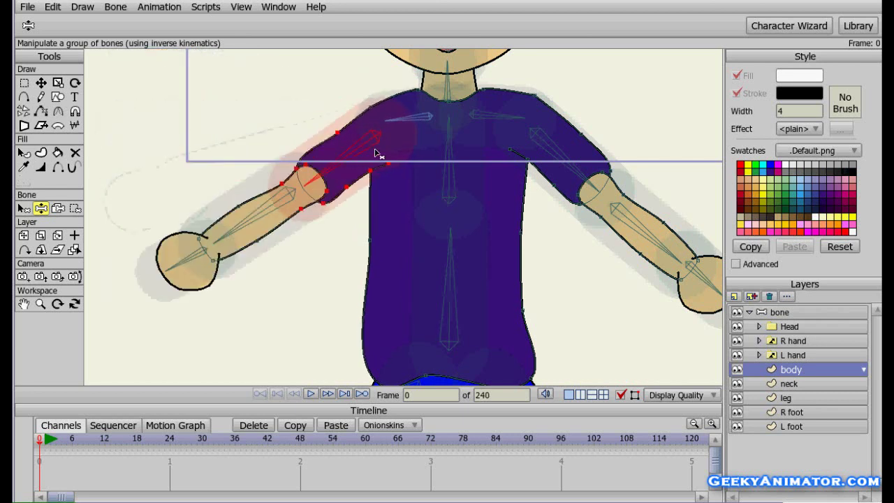
mouse_move(364, 150)
left_mouse_down()
mouse_move(359, 100)
mouse_move(371, 64)
mouse_move(384, 57)
mouse_move(354, 88)
mouse_move(358, 137)
mouse_move(349, 74)
mouse_move(355, 70)
mouse_move(343, 123)
mouse_move(374, 144)
mouse_move(370, 151)
mouse_move(371, 144)
left_mouse_up()
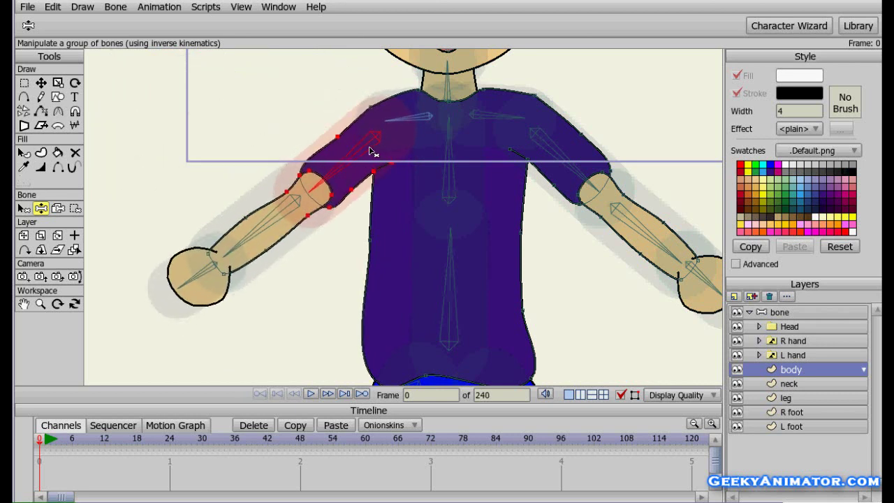
left_click(305, 119)
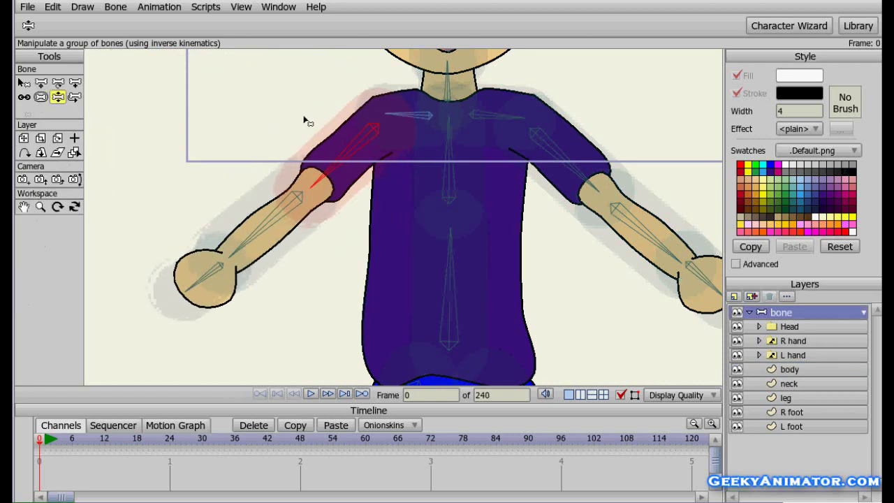
left_click(816, 368)
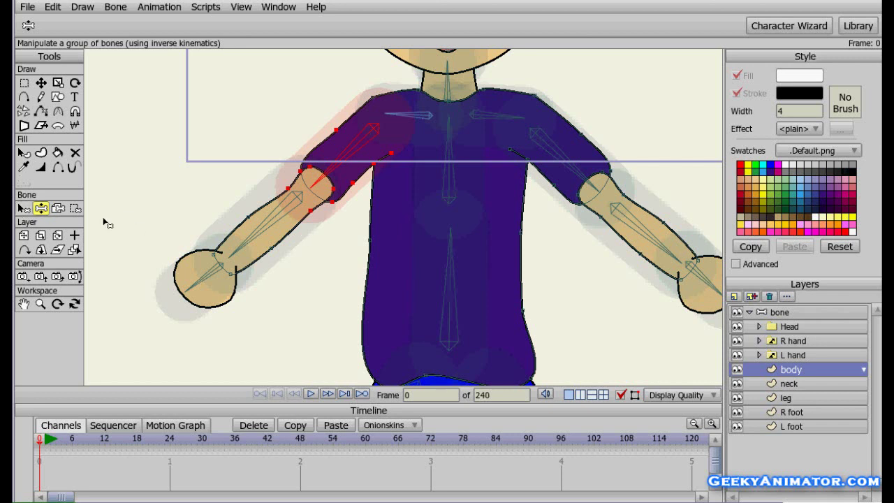
left_click(75, 208)
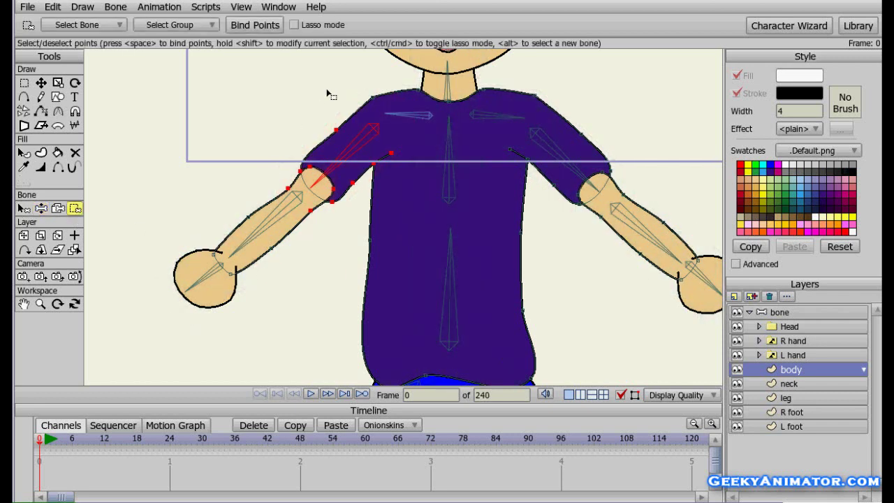
Step: Bind the points around the left and right shoulders to their upper-arm bones
left_click_drag(359, 81, 384, 113)
left_click(24, 208)
left_click(543, 137)
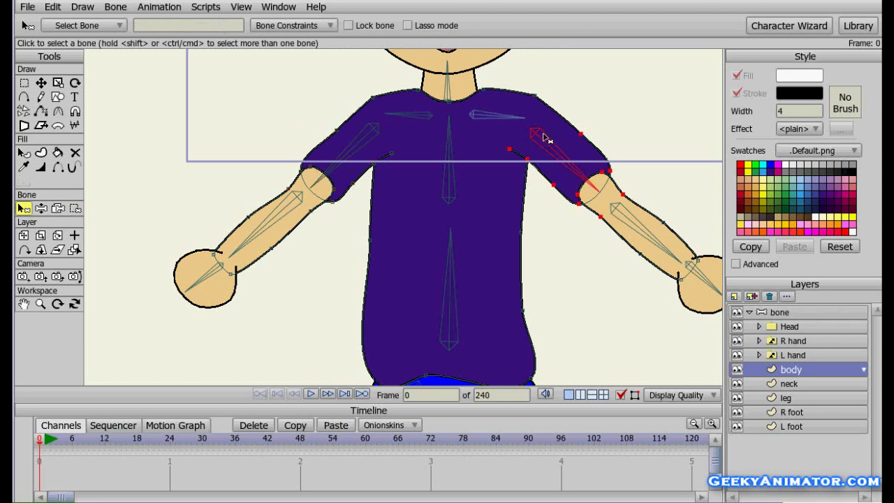
left_click(75, 209)
left_click_drag(552, 83, 528, 107)
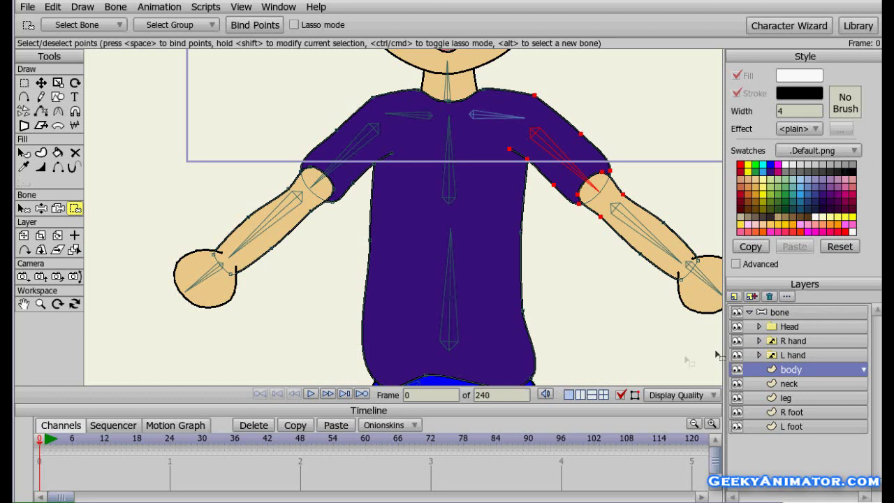
Step: Swing the left arm upward and outward to test, then undo back to rest pose
left_click(43, 210)
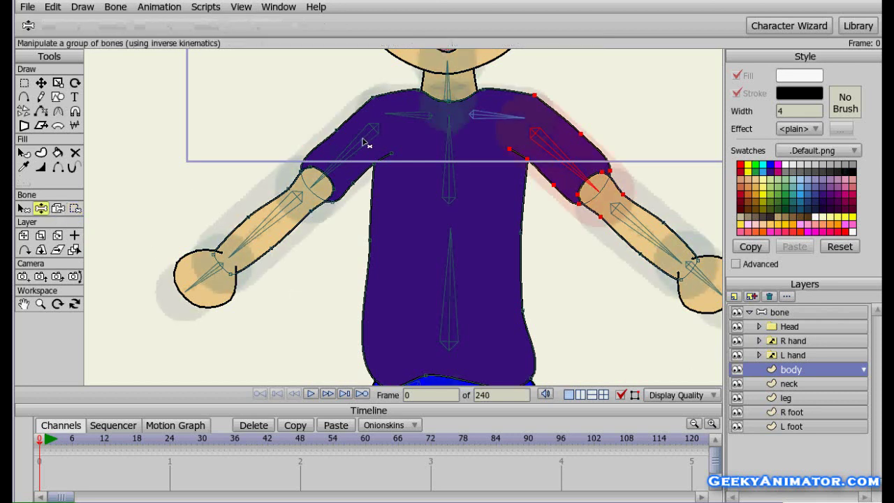
left_click_drag(359, 148, 355, 47)
left_click_drag(340, 124, 348, 168)
key("ctrl+z")
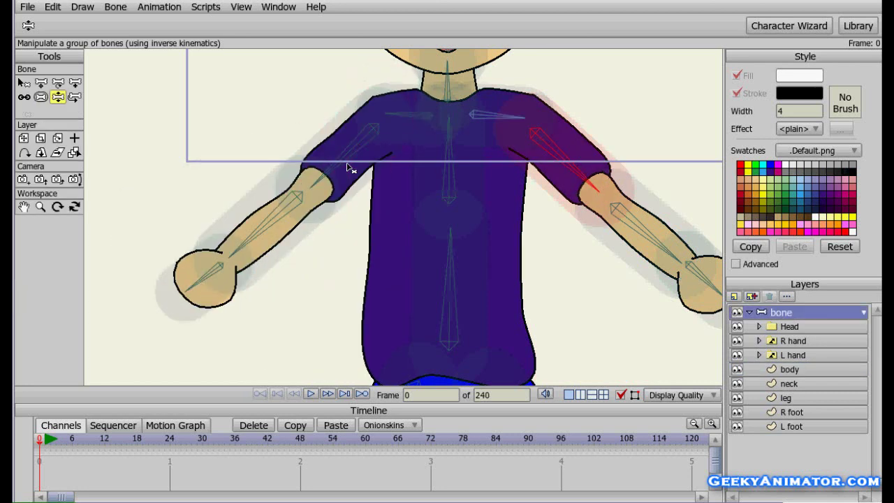
Step: Bind the left shoulder-top point to the left horizontal shoulder bone
left_click(792, 370)
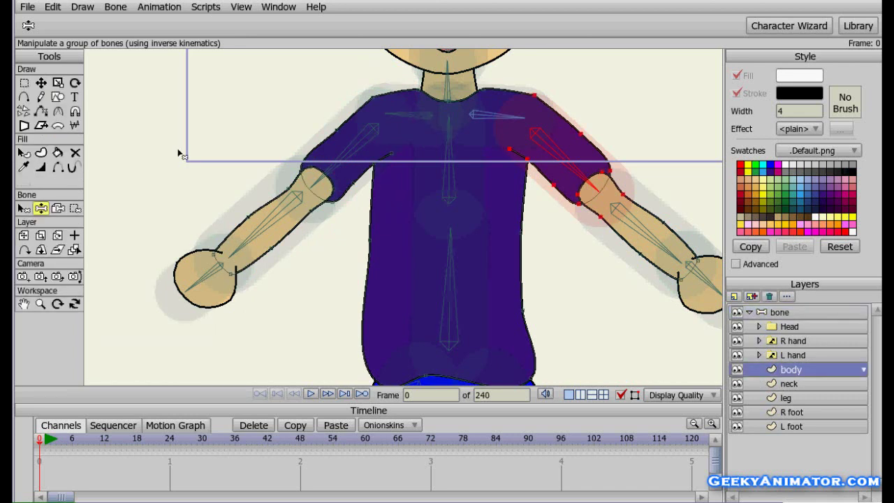
left_click(23, 208)
left_click(361, 144)
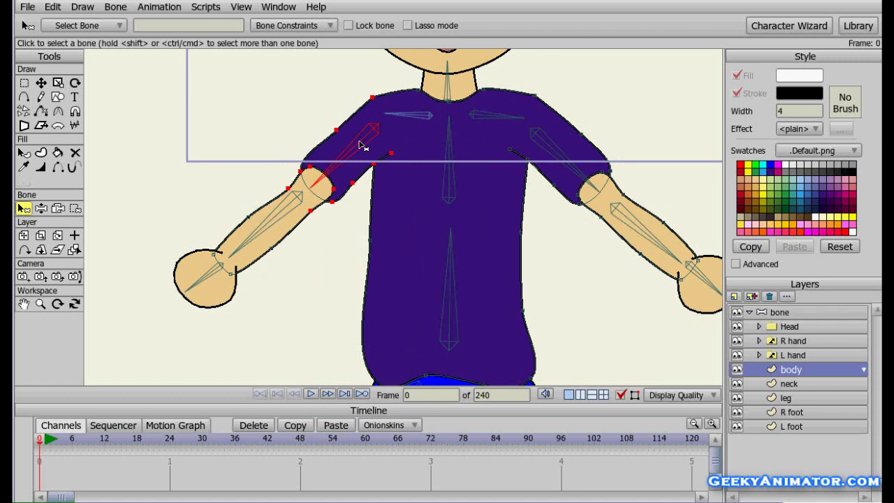
left_click(407, 120)
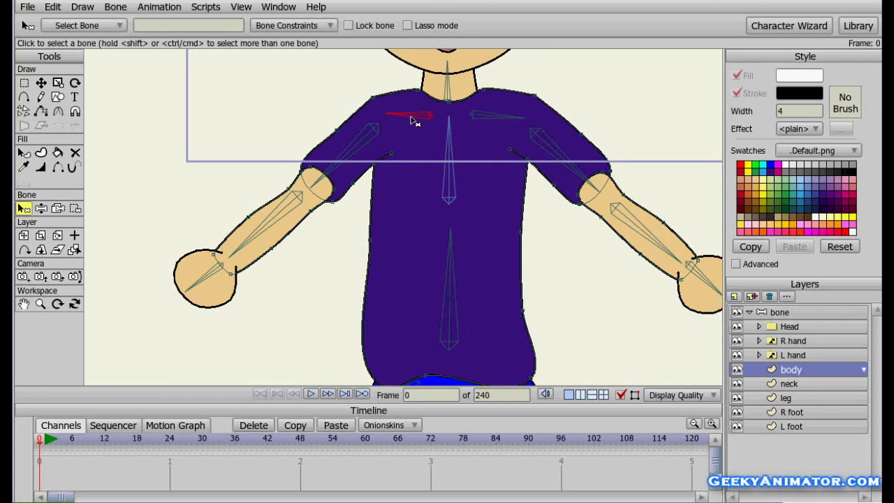
left_click(75, 208)
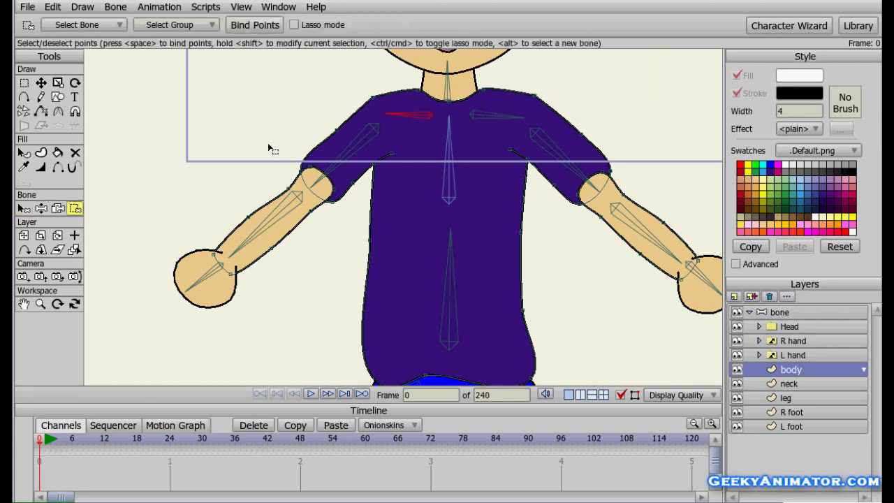
left_click_drag(363, 88, 390, 118)
Step: Bind the right shoulder-top point to its shoulder bone, then check both upper arms' bound points
left_click(24, 208)
left_click(483, 119)
left_click(74, 208)
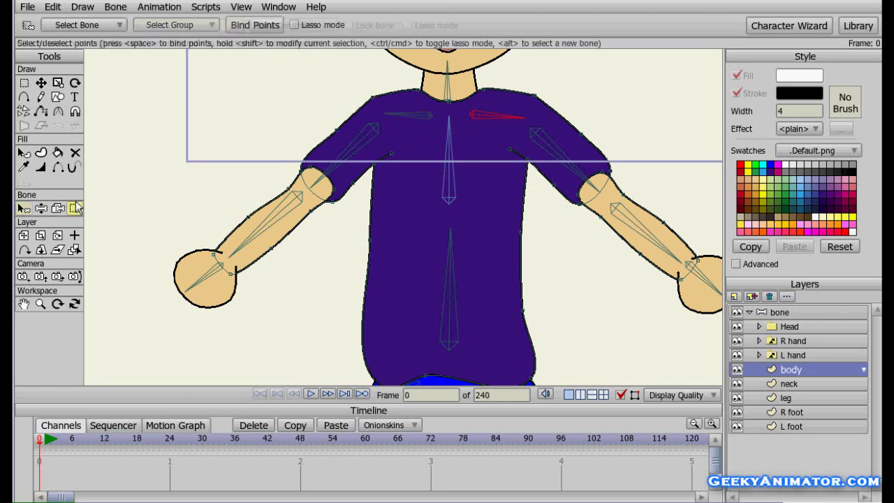
left_click_drag(522, 82, 550, 117)
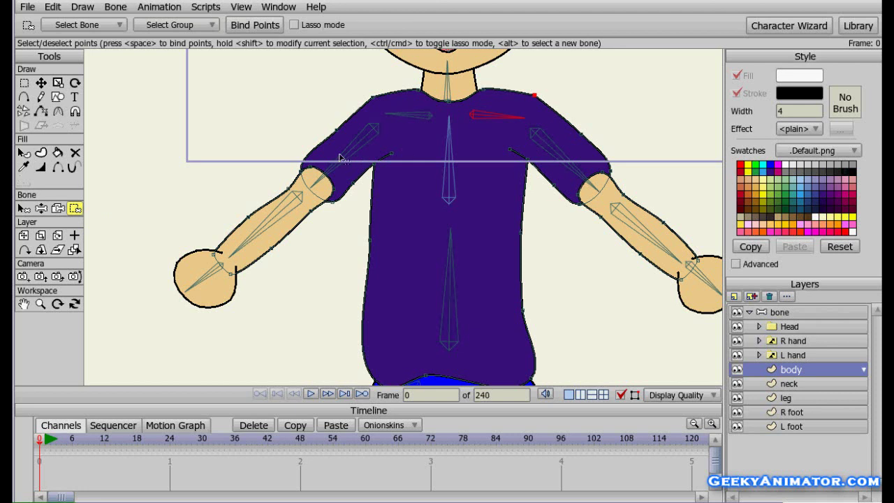
left_click(23, 208)
left_click(356, 143)
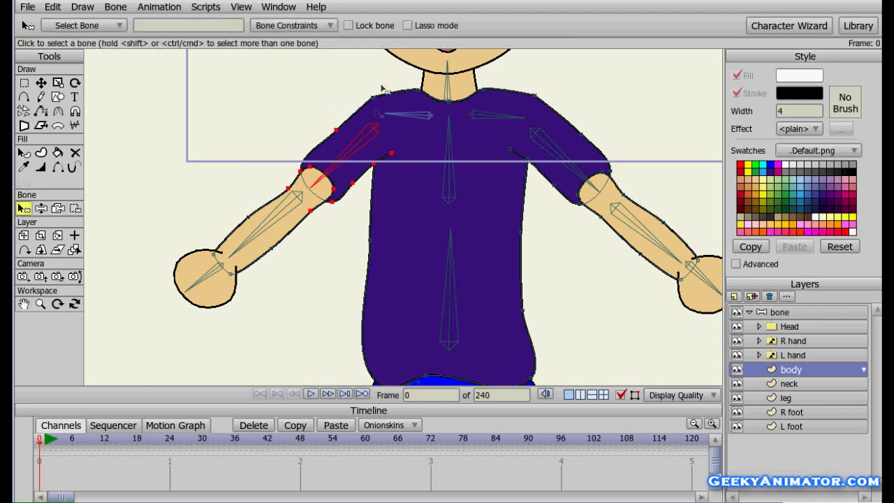
left_click(552, 148)
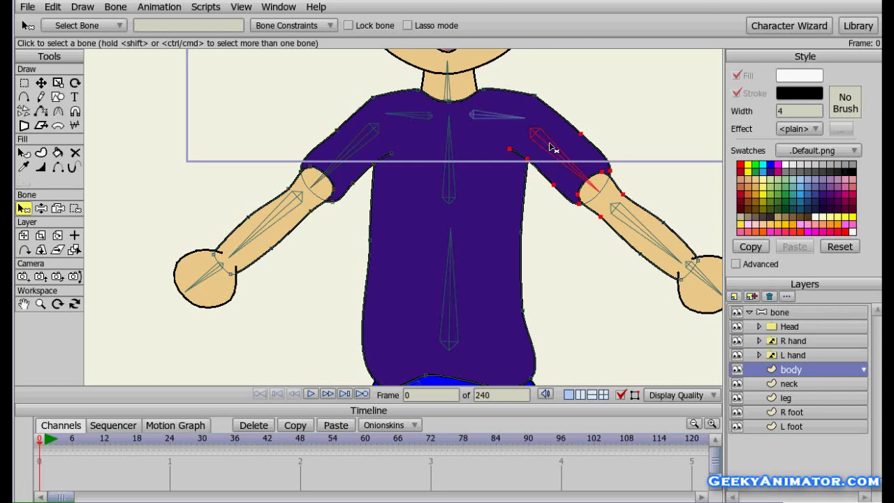
Step: Raise the right arm, lift and bend the left arm at the elbow, then reset the pose
left_click(40, 208)
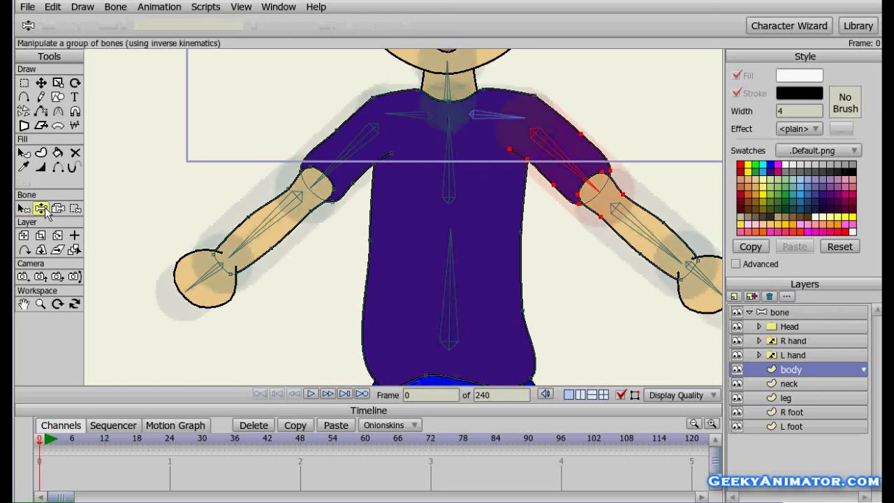
left_click_drag(551, 137, 602, 96)
left_click_drag(370, 149, 362, 55)
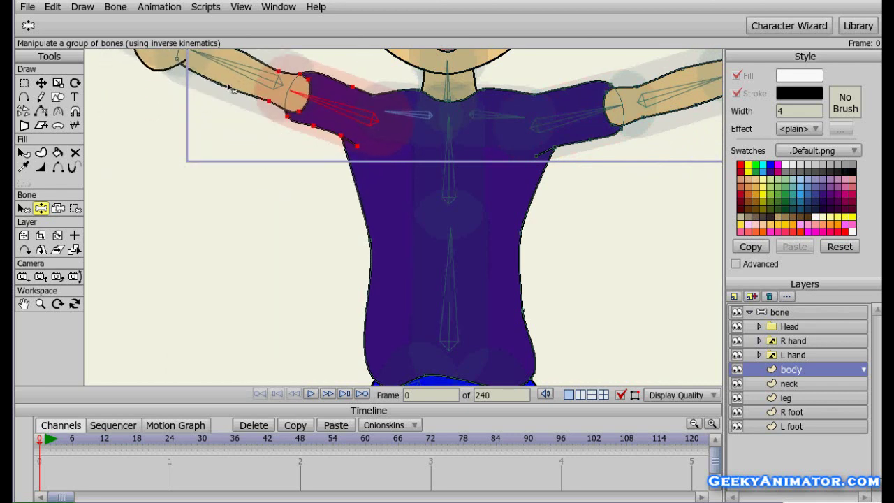
left_click_drag(328, 104, 338, 280)
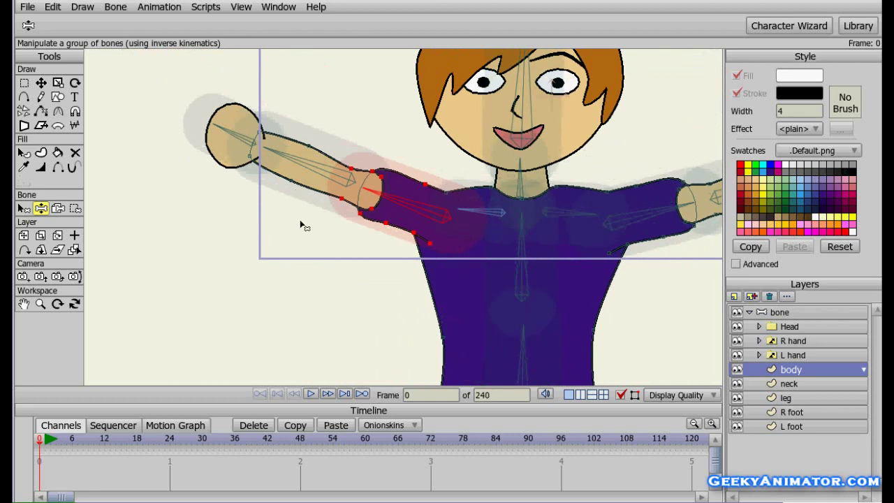
left_click_drag(282, 160, 344, 201)
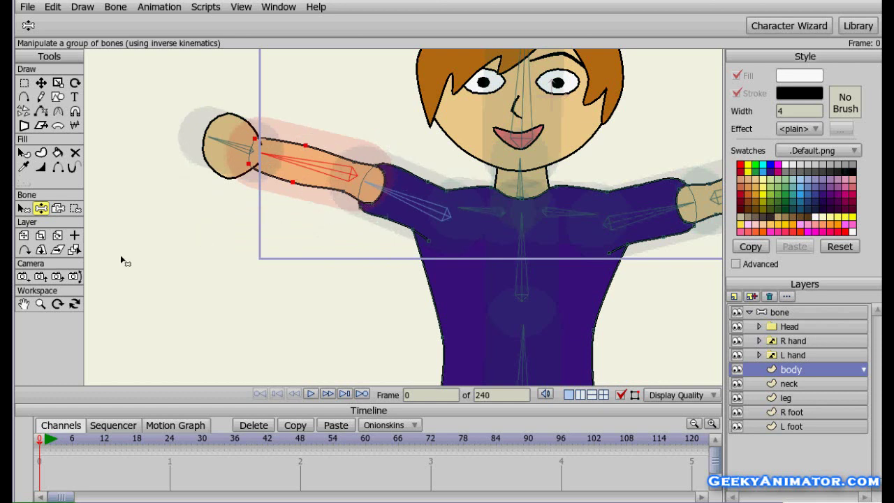
left_click(24, 208)
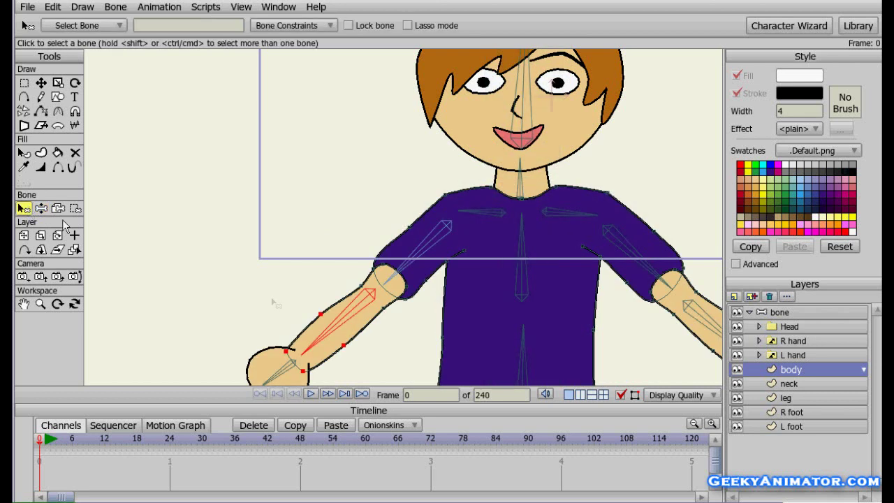
Step: Bind the left forearm's outline points to the left lower-arm bone
left_click(341, 310)
left_click(342, 312)
left_click(75, 208)
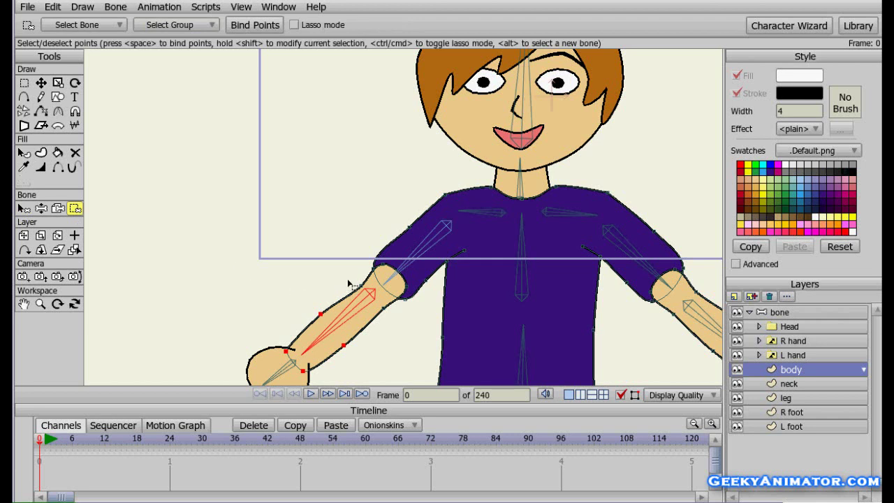
left_click_drag(352, 282, 370, 298)
Step: Bind the right forearm's edge point to the right lower-arm bone
left_click(24, 208)
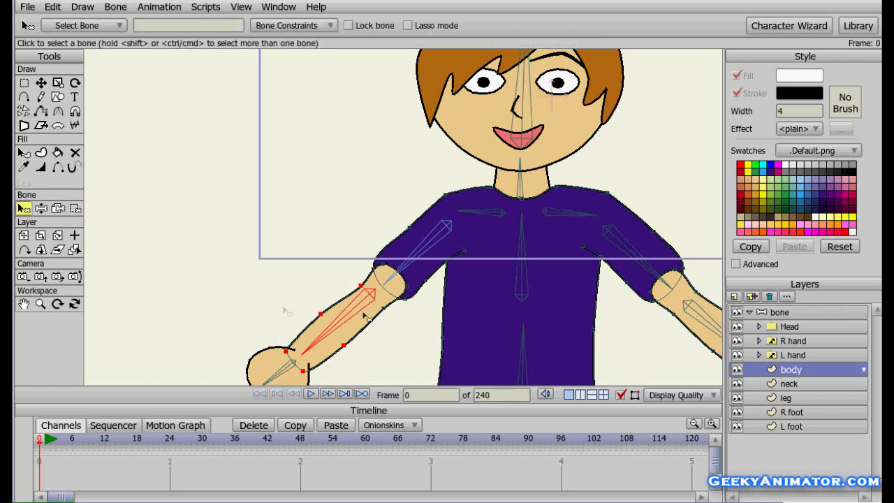
left_click_drag(364, 314, 288, 228)
left_click(614, 231)
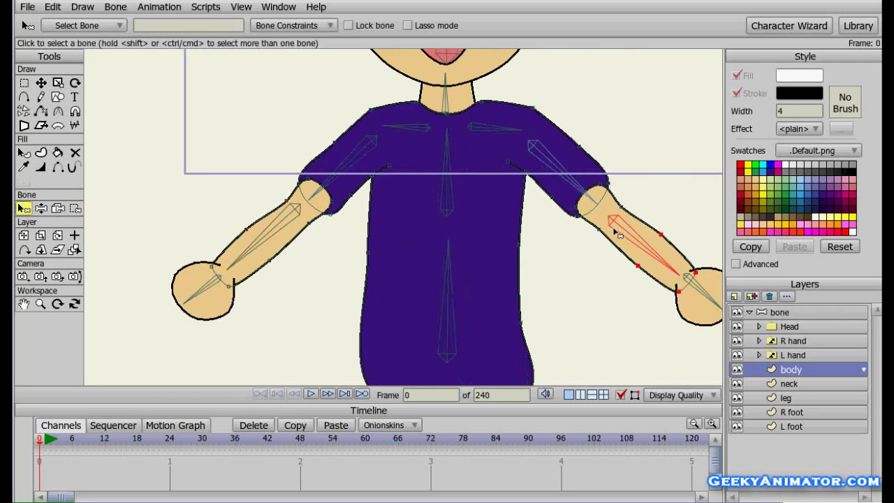
left_click(74, 208)
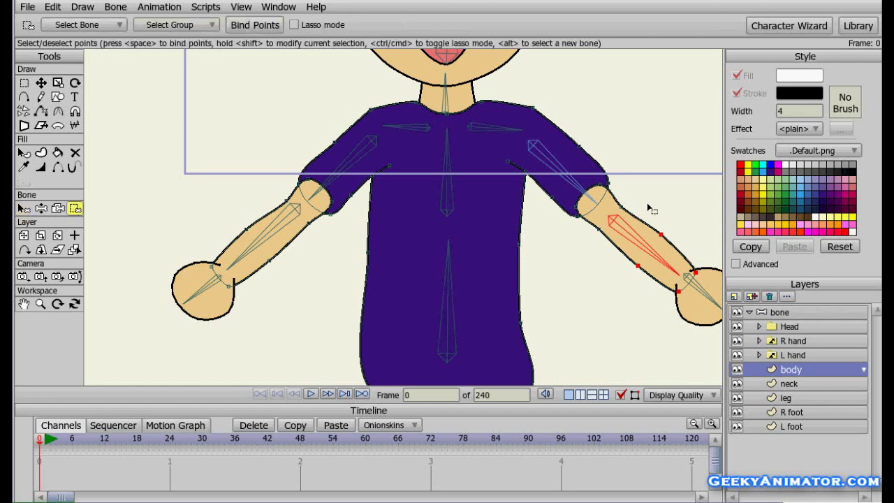
left_click(620, 207)
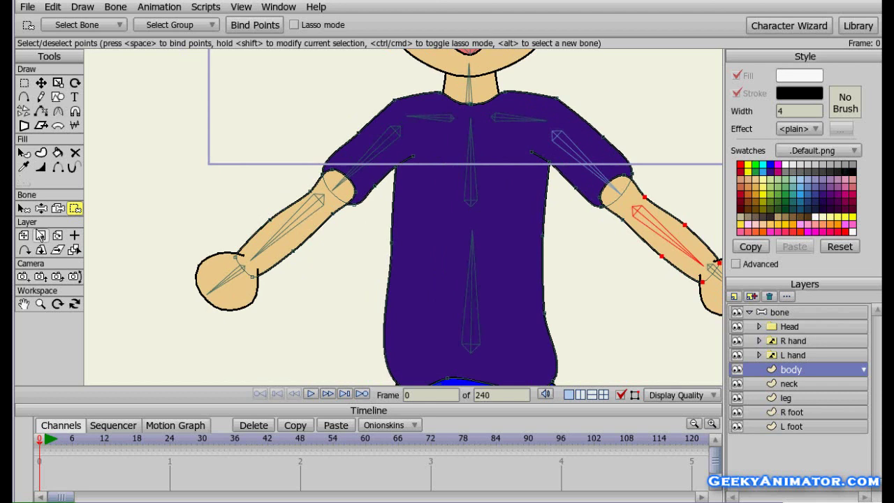
Step: Test-pose the skeleton by swinging the left arm across the body and the right arm outward
left_click(40, 209)
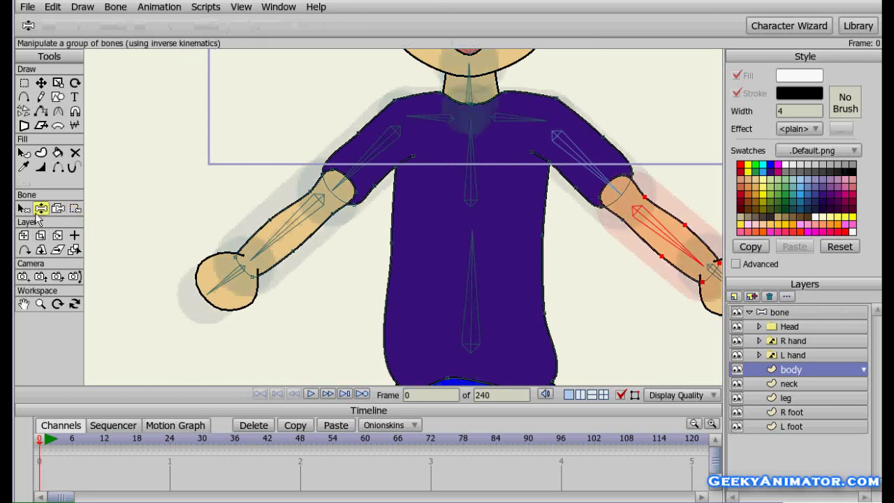
left_click_drag(297, 240, 258, 234)
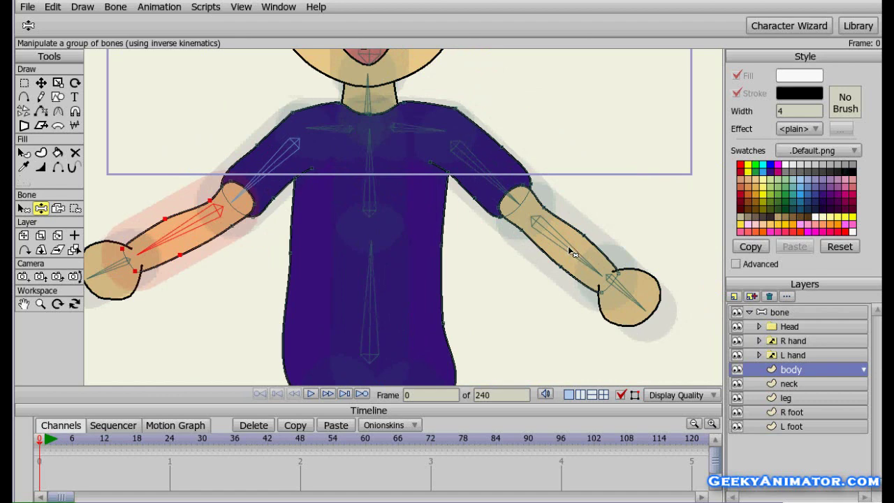
left_click_drag(567, 246, 599, 248)
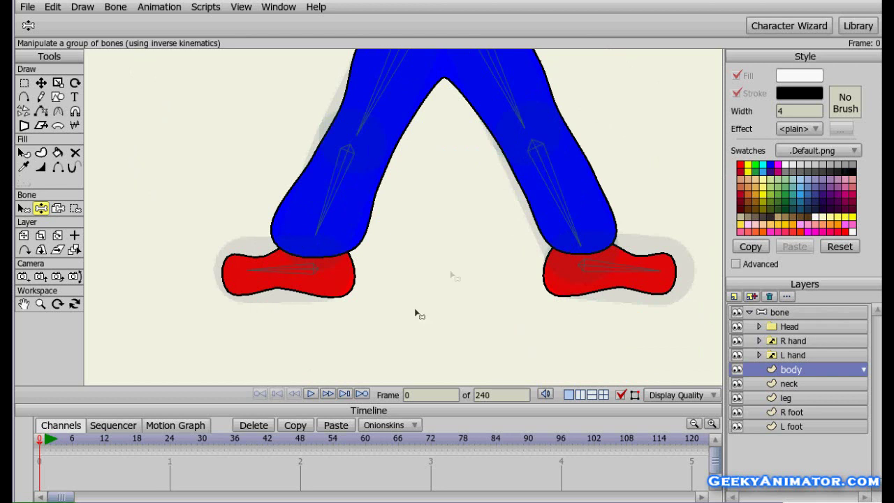
Step: Check the leg, R foot and L foot layers, ending with the leg layer selected
left_click(813, 398)
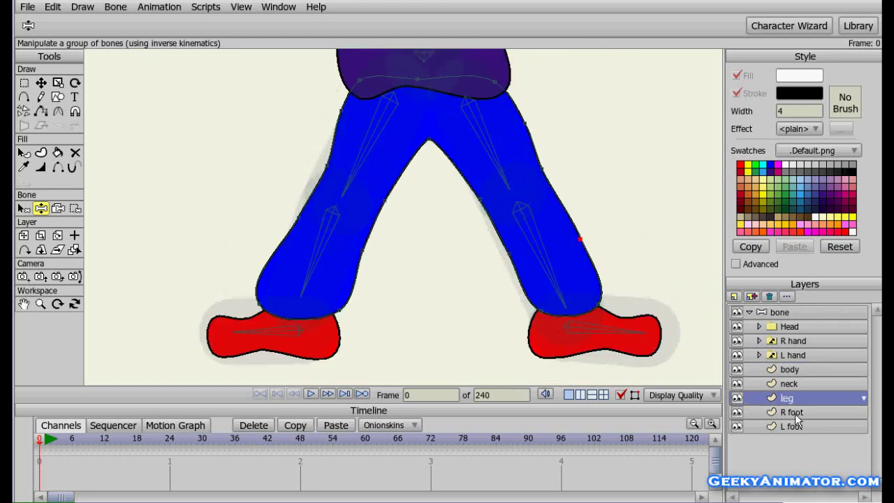
left_click(795, 413)
left_click(791, 427)
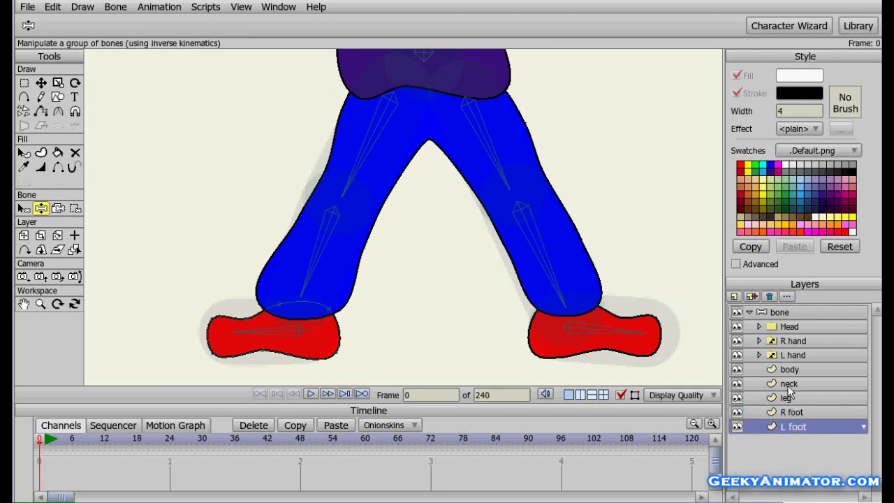
left_click(792, 400)
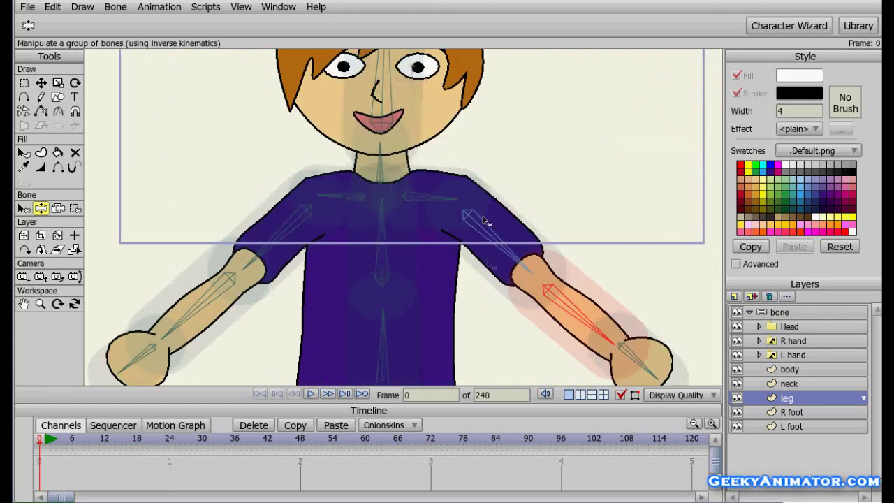
Step: Zoom out the workspace so the whole character, head included, is in view
left_click_drag(486, 222, 489, 293)
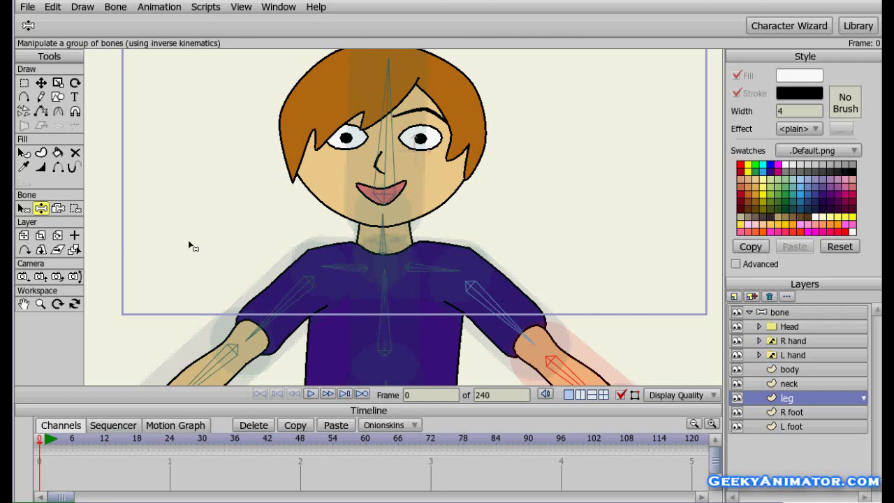
left_click(40, 303)
left_click_drag(300, 252, 256, 251)
left_click_drag(347, 274, 380, 253)
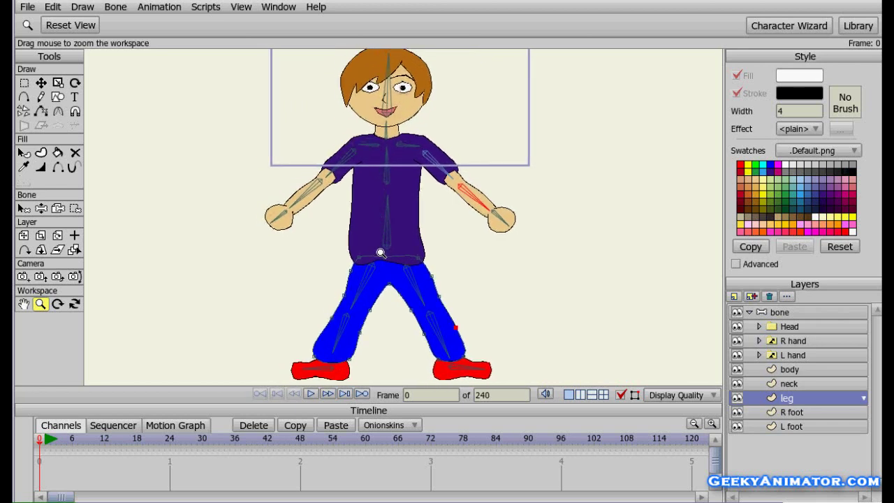